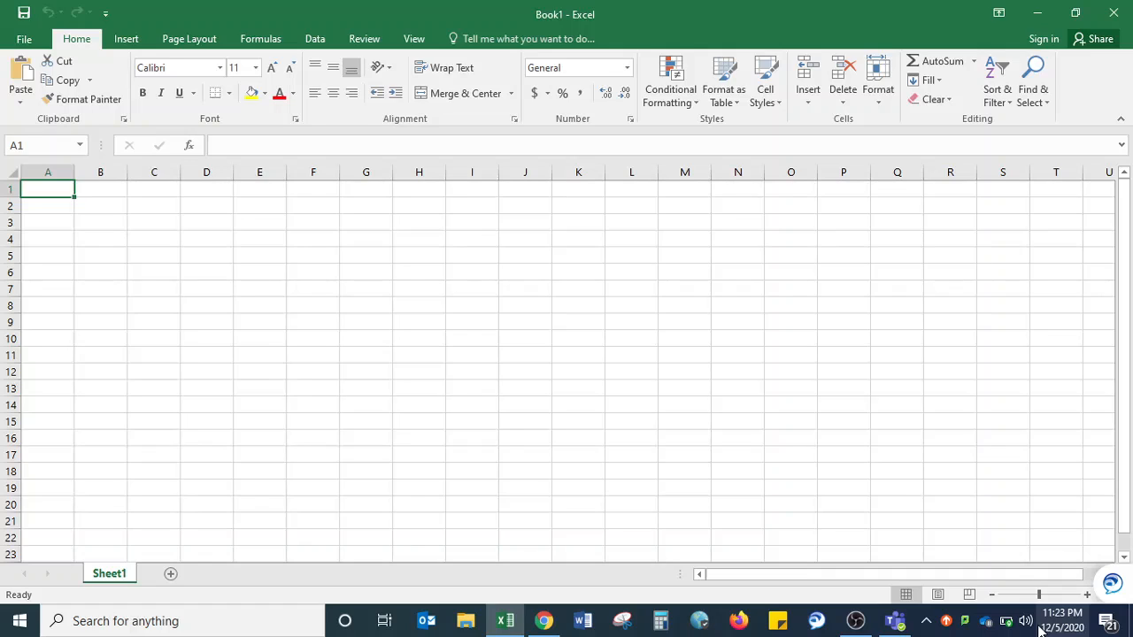
Step: Enter the column headers YES/NO, COLOR, NUMBER and STATES in cells A1 through D1
text(YES)
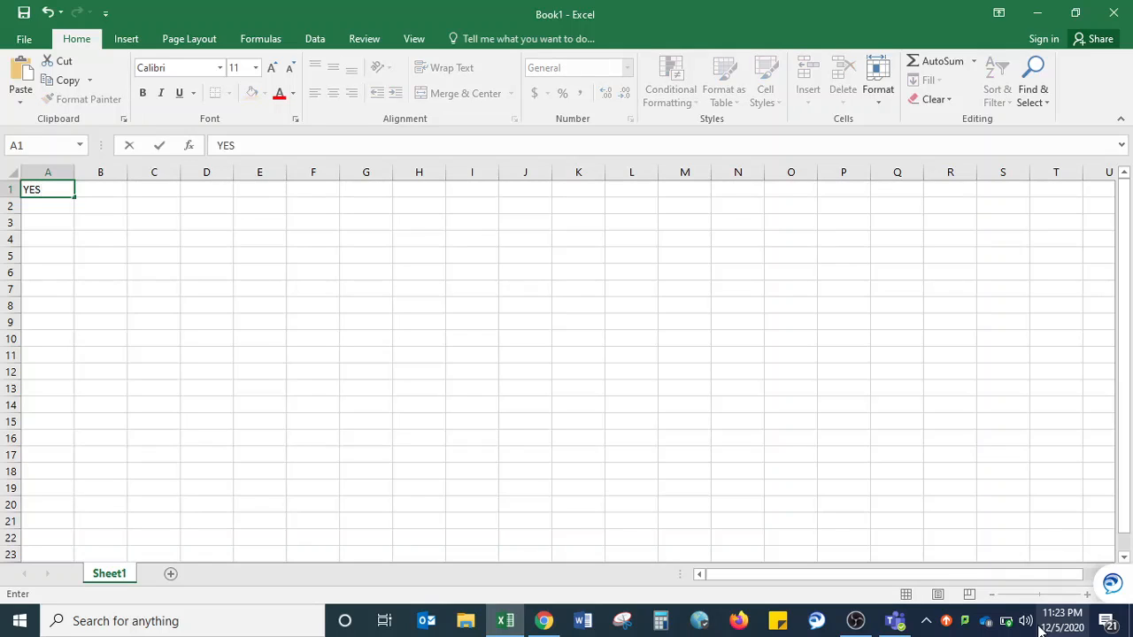
text(/NO)
key(Tab)
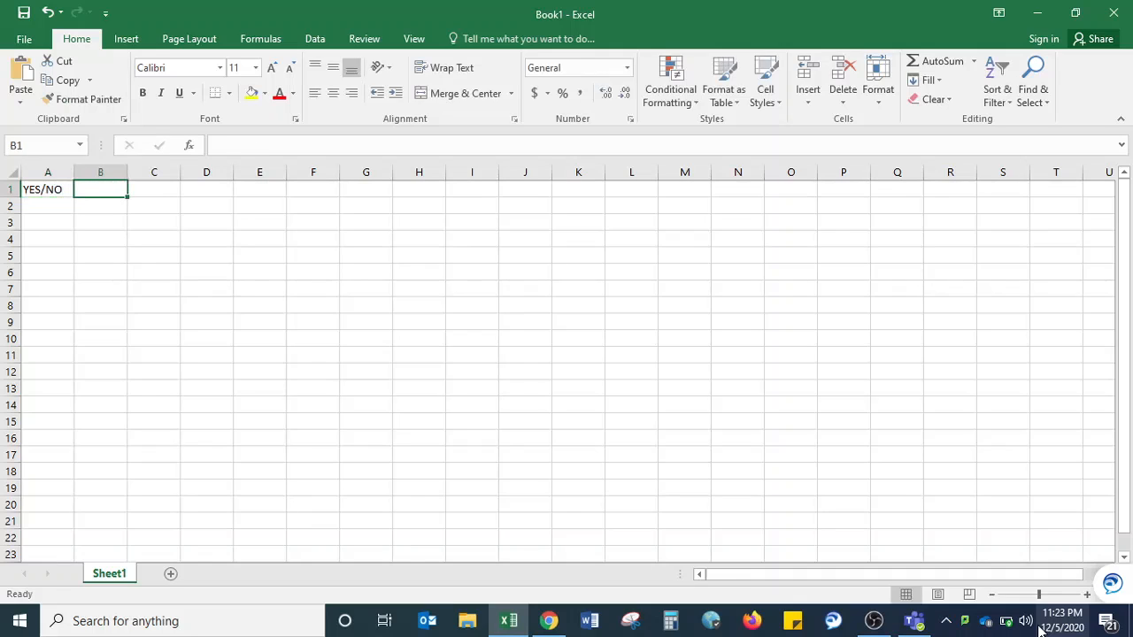
text(COLO)
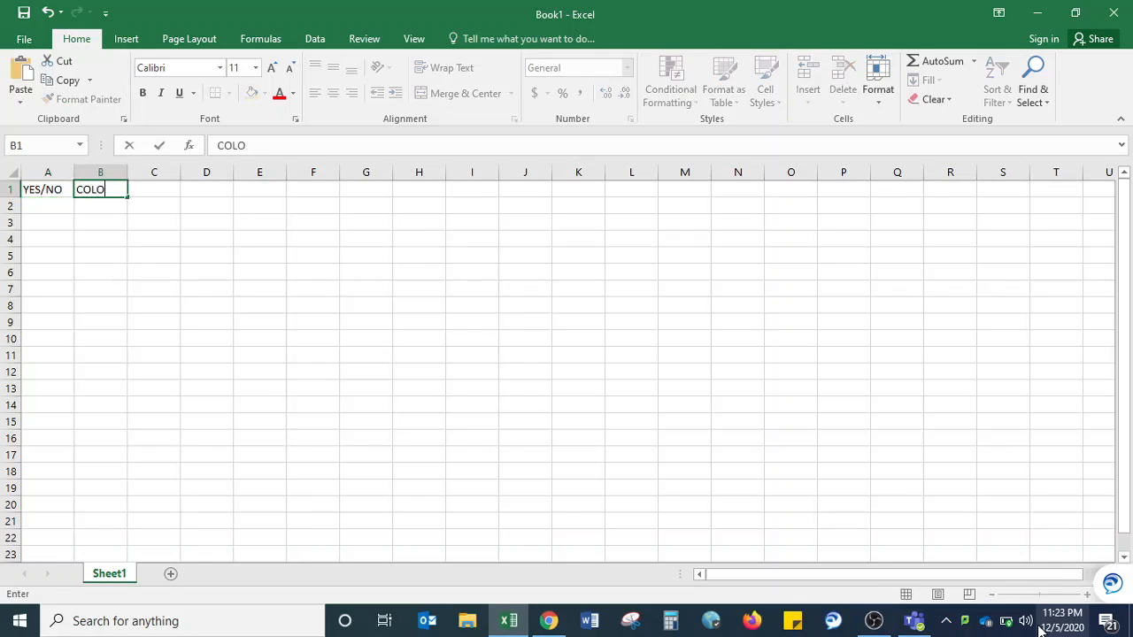
text(R)
key(Tab)
text(D)
key(BackSpace)
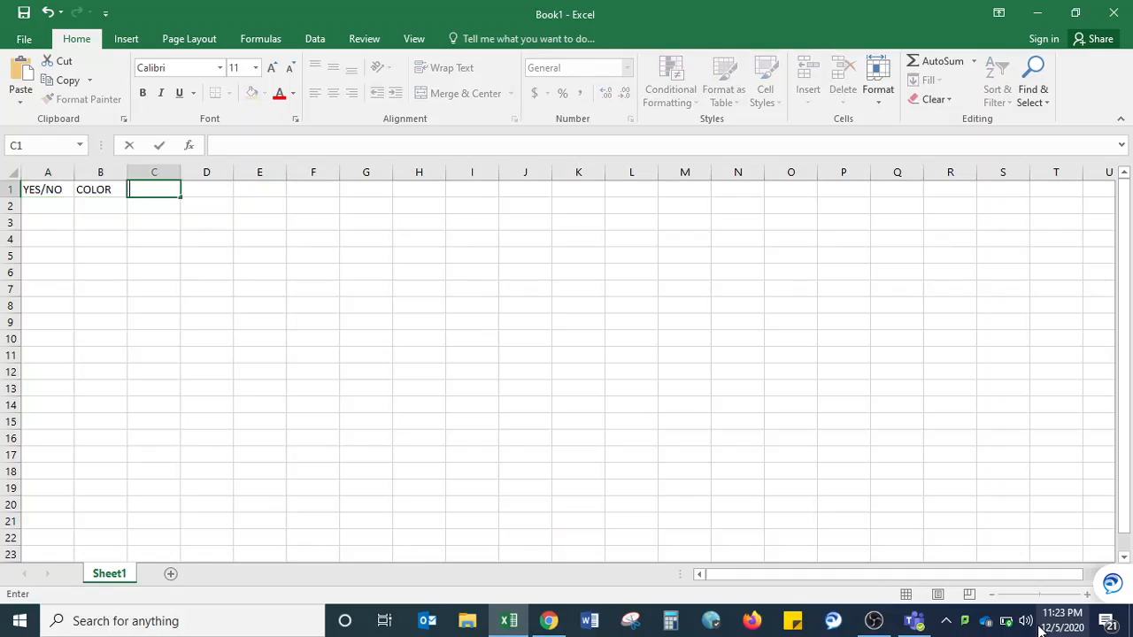
text(NUMBER)
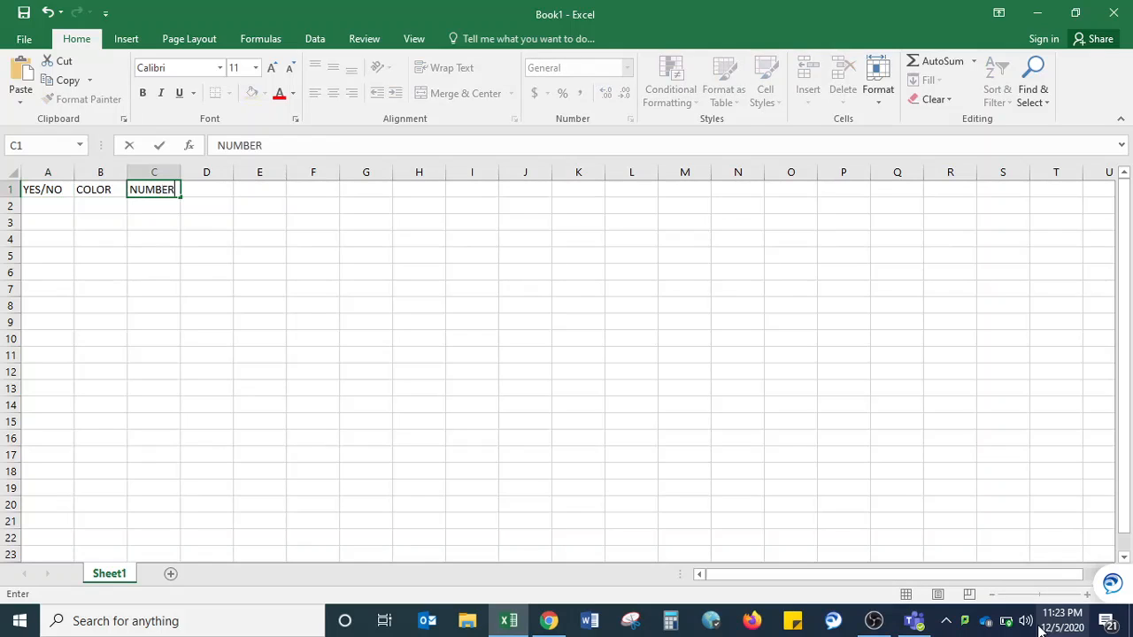
key(Tab)
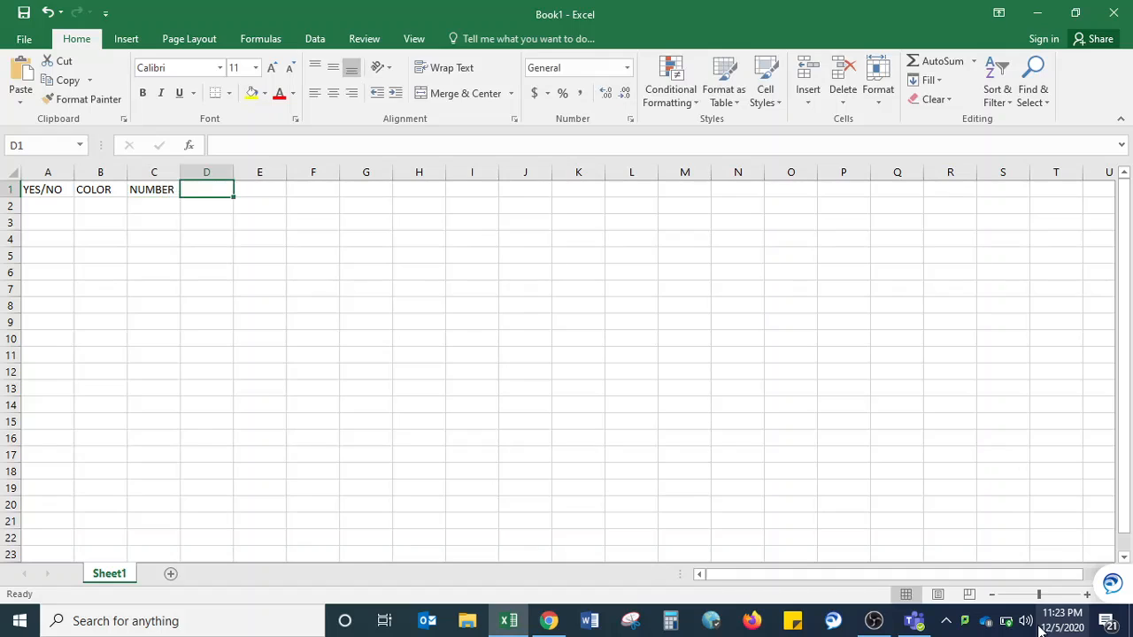
text(STATES)
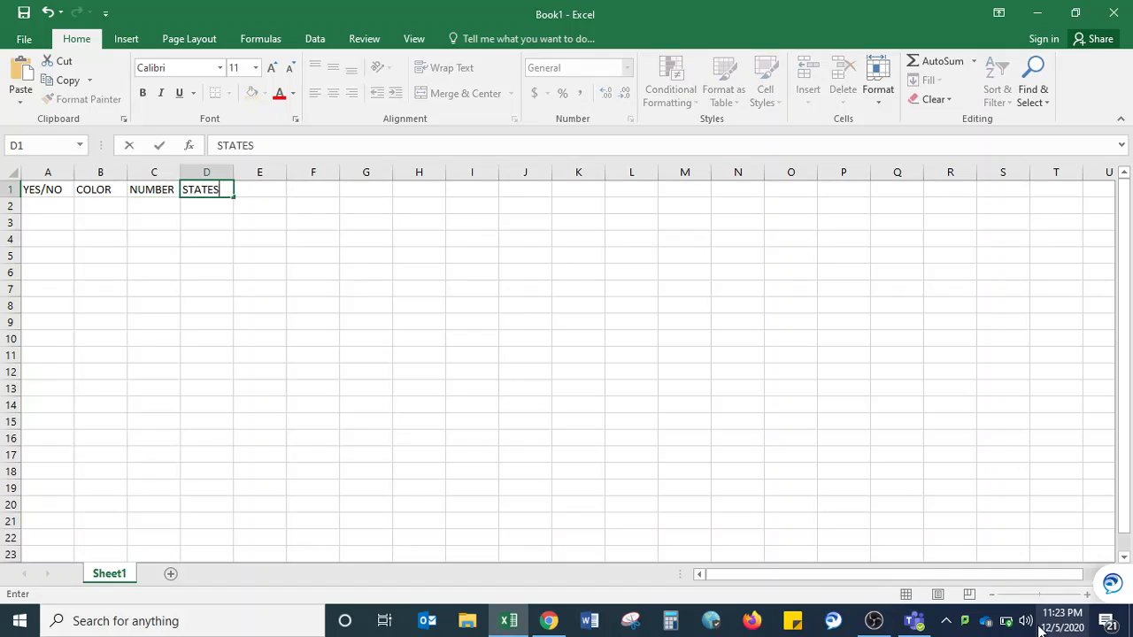
key(Return)
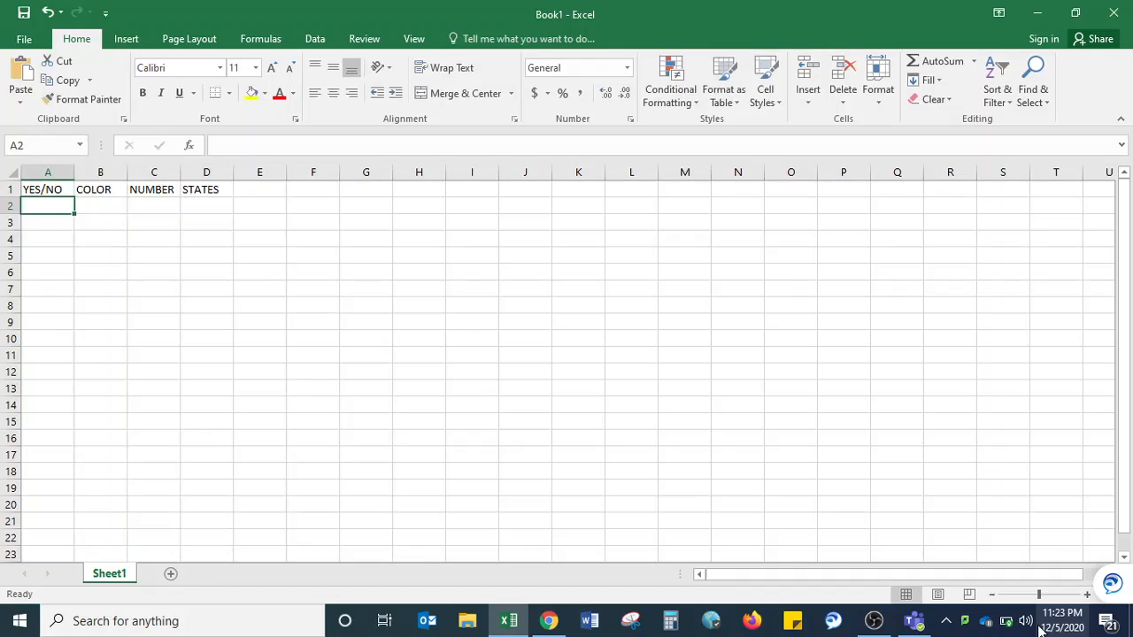
Step: Make the four column headers in A1:D1 bold
key(Up)
key(Right)
key(Right)
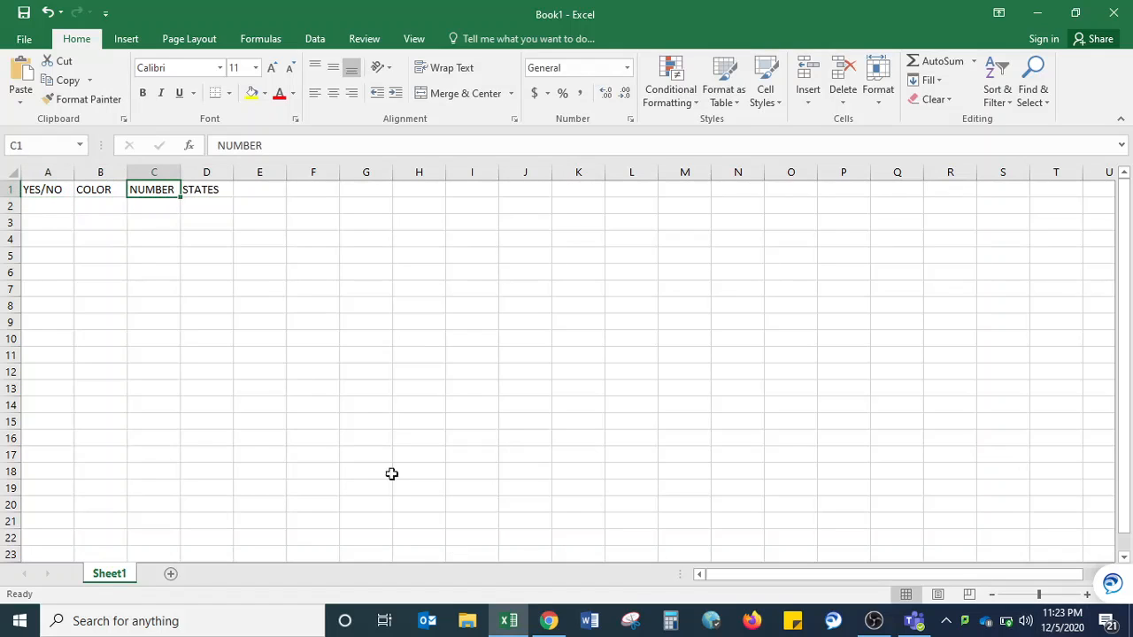
drag(30, 189, 209, 192)
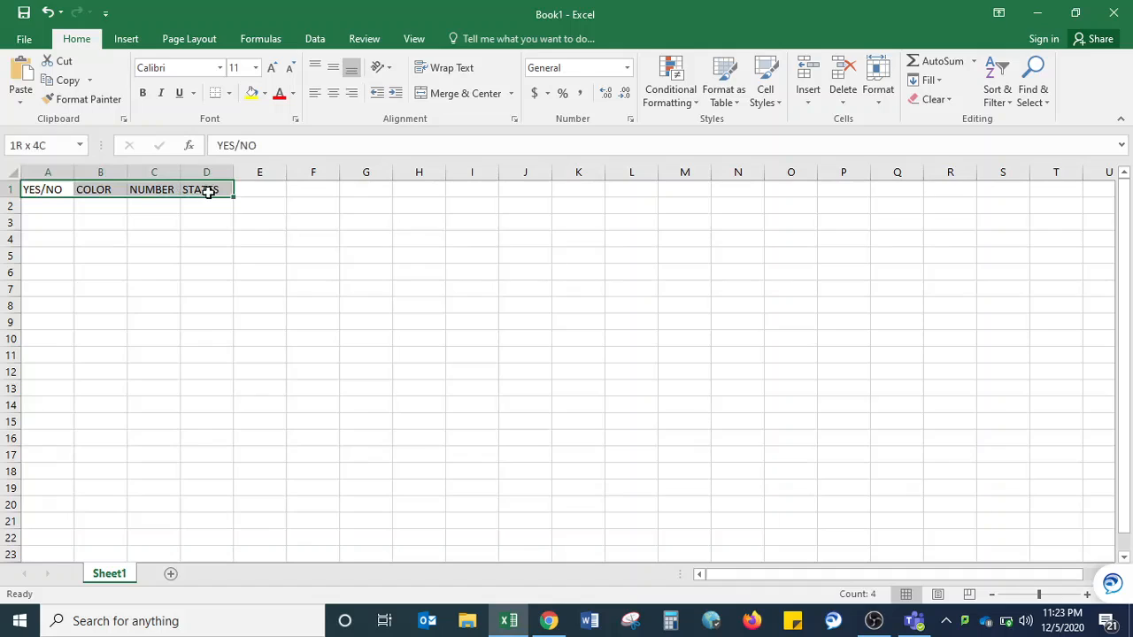
click(142, 93)
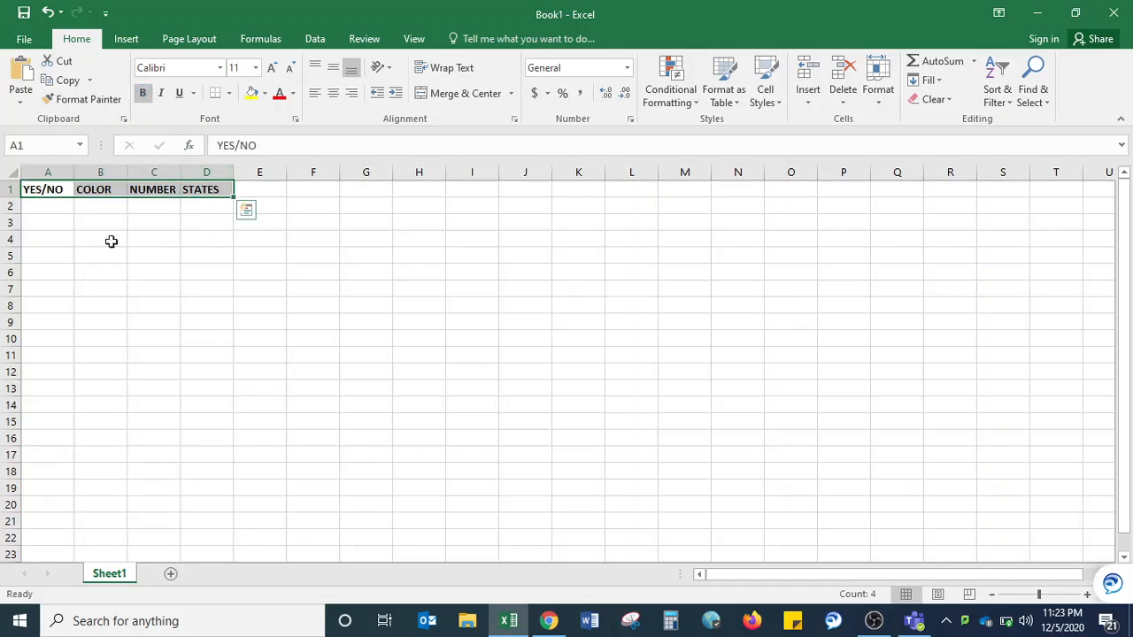
click(227, 335)
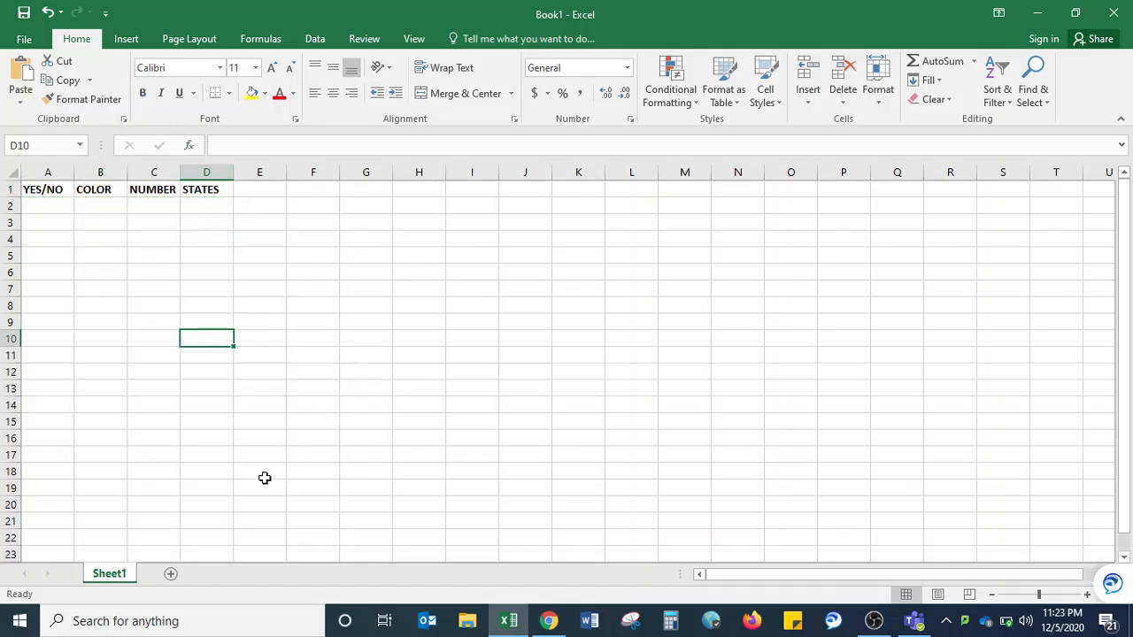
Step: Add a new worksheet and rename it Drop Down List
click(171, 573)
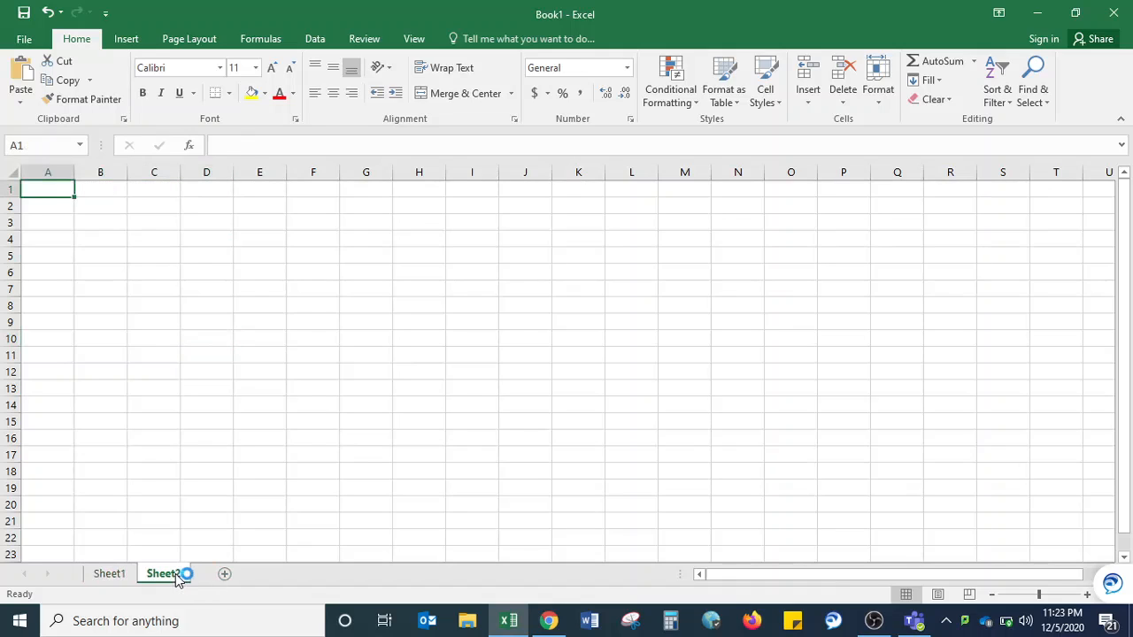
right_click(177, 575)
click(245, 422)
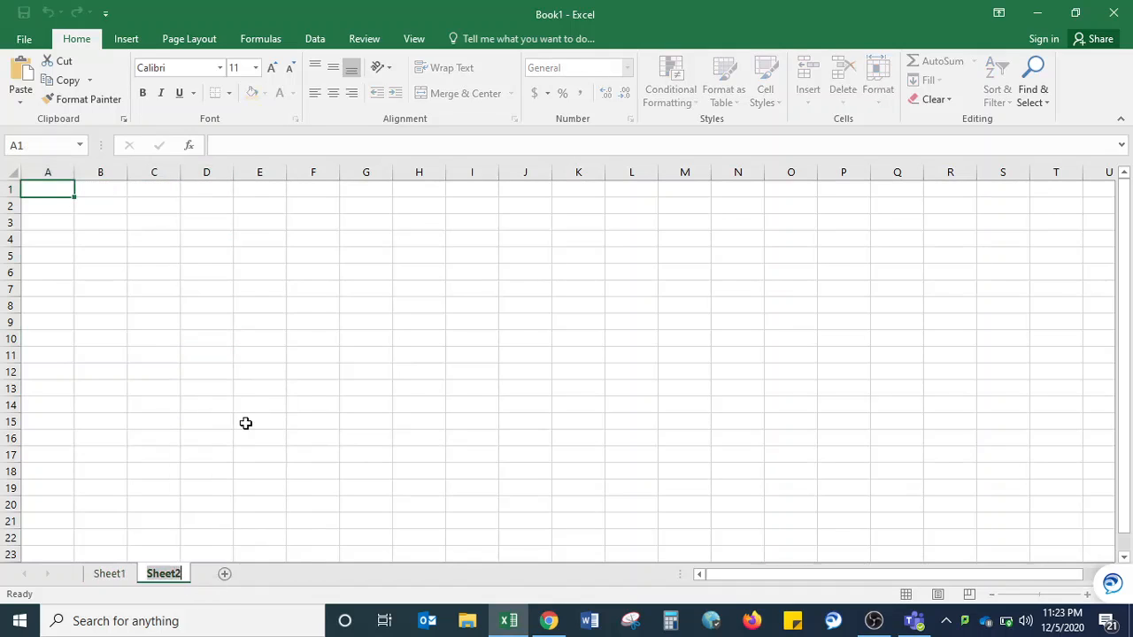
key(BackSpace)
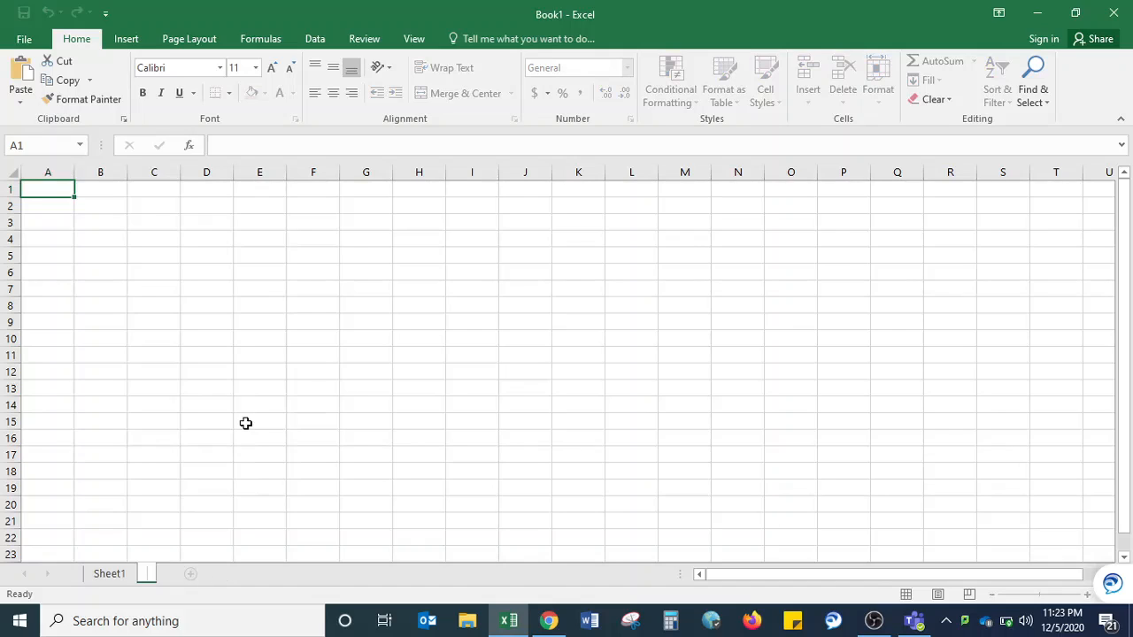
text(Drop Down Lis)
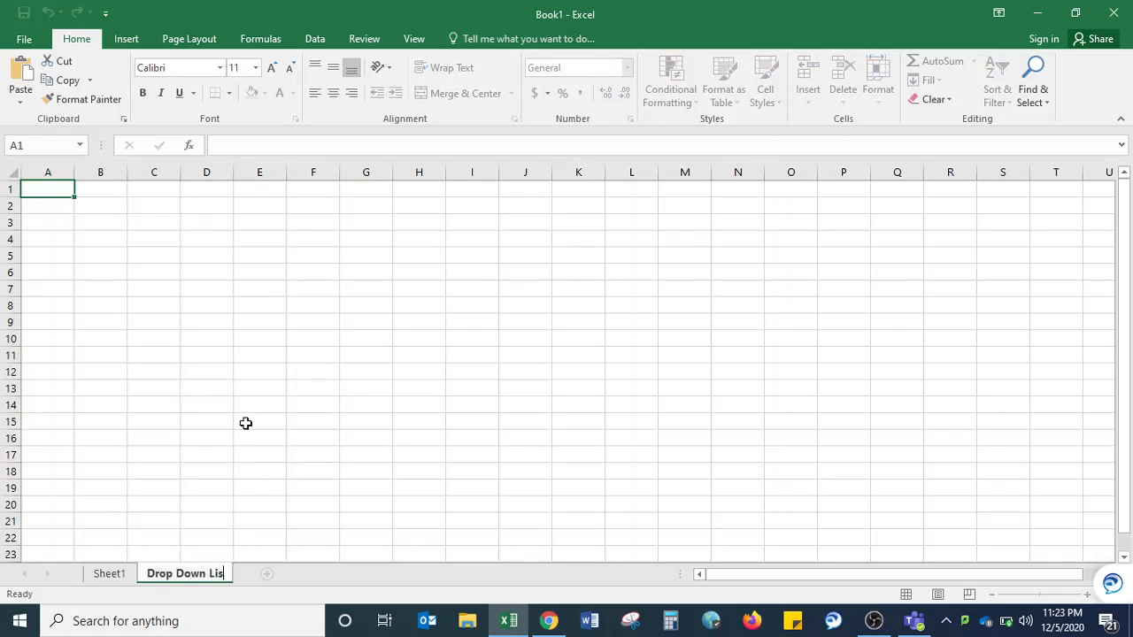
text(t)
click(225, 468)
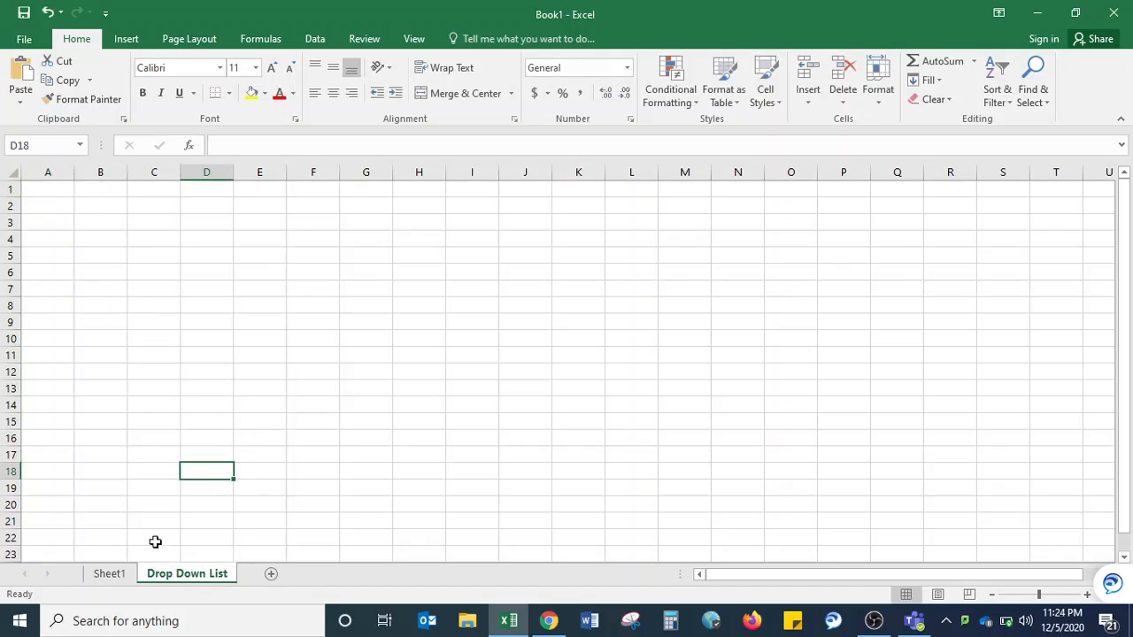
Step: Enter the options YES and NO in cells A1 and A2 of the Drop Down List sheet
click(118, 577)
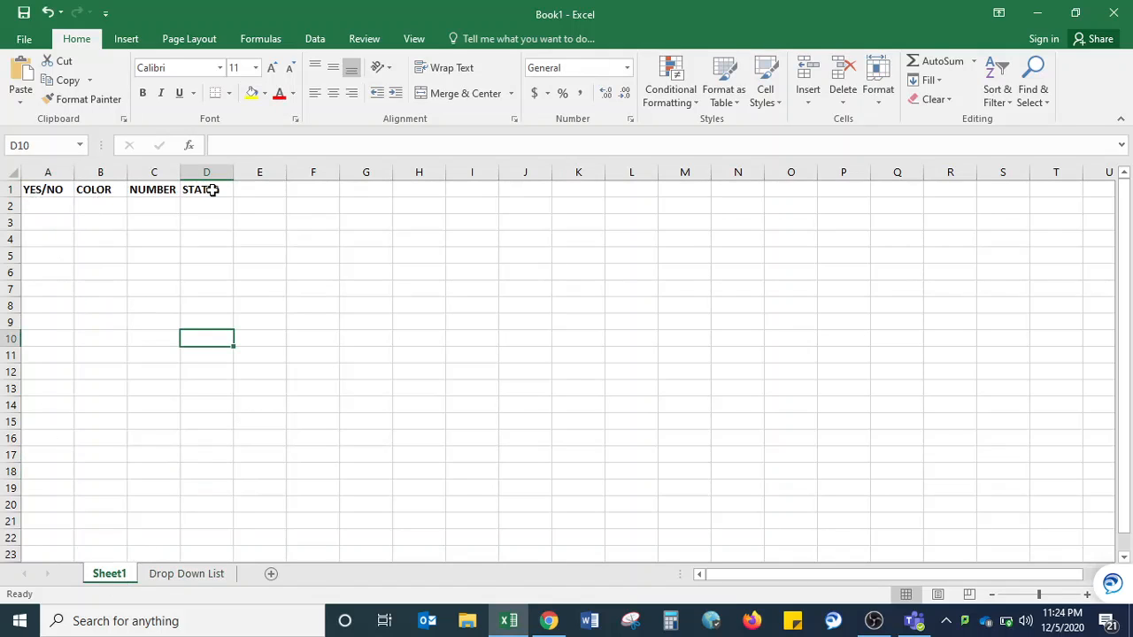
click(184, 574)
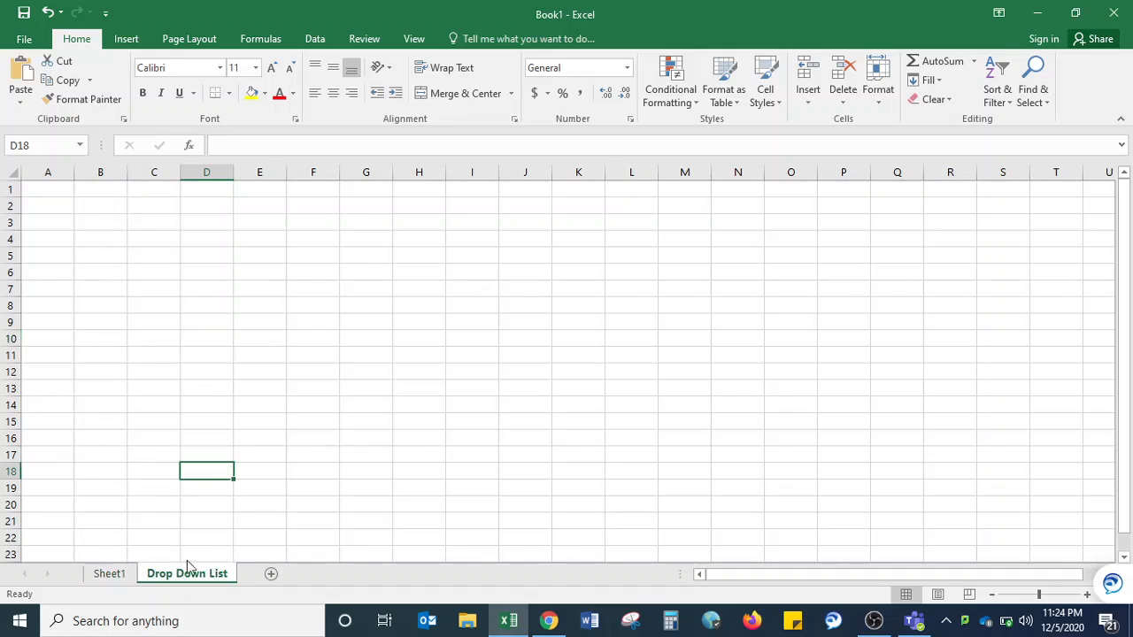
click(49, 191)
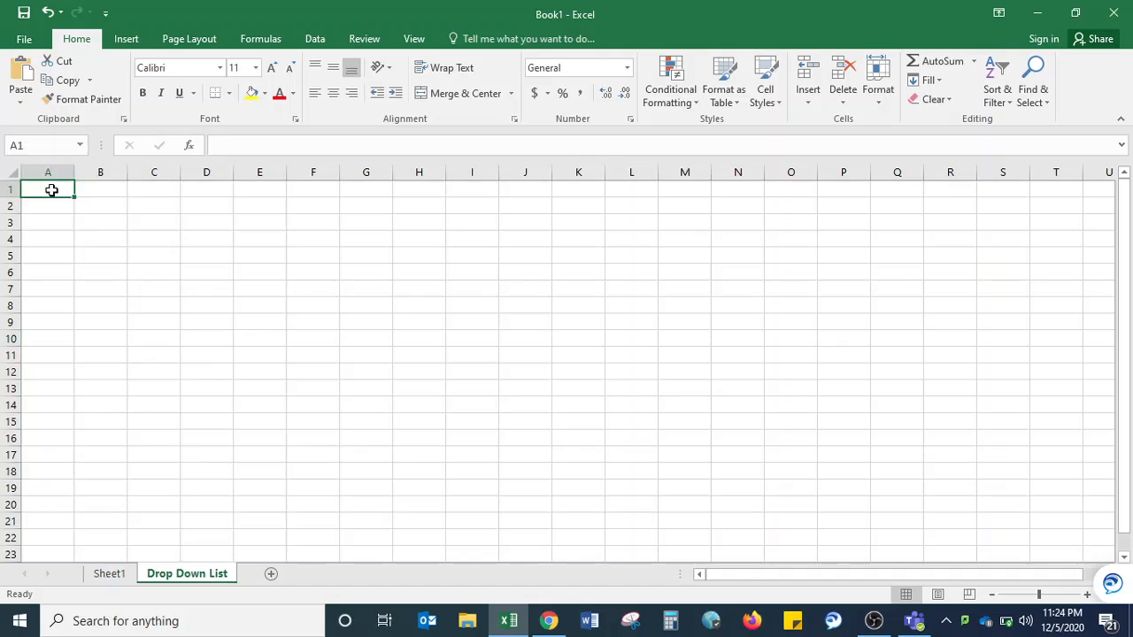
text(YES)
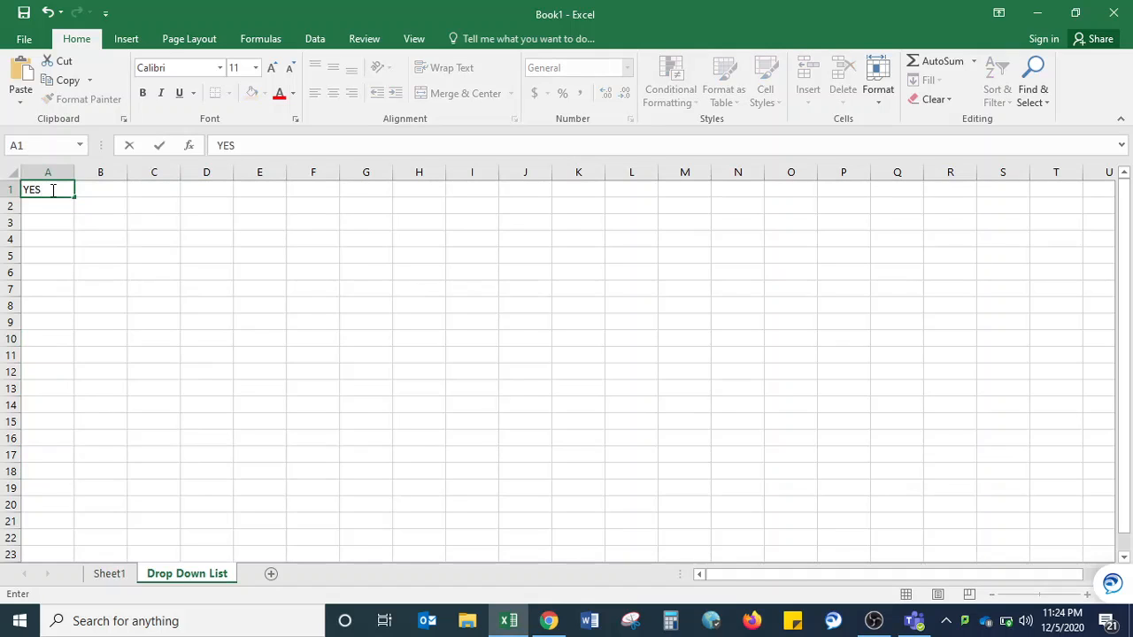
key(Return)
text(NO)
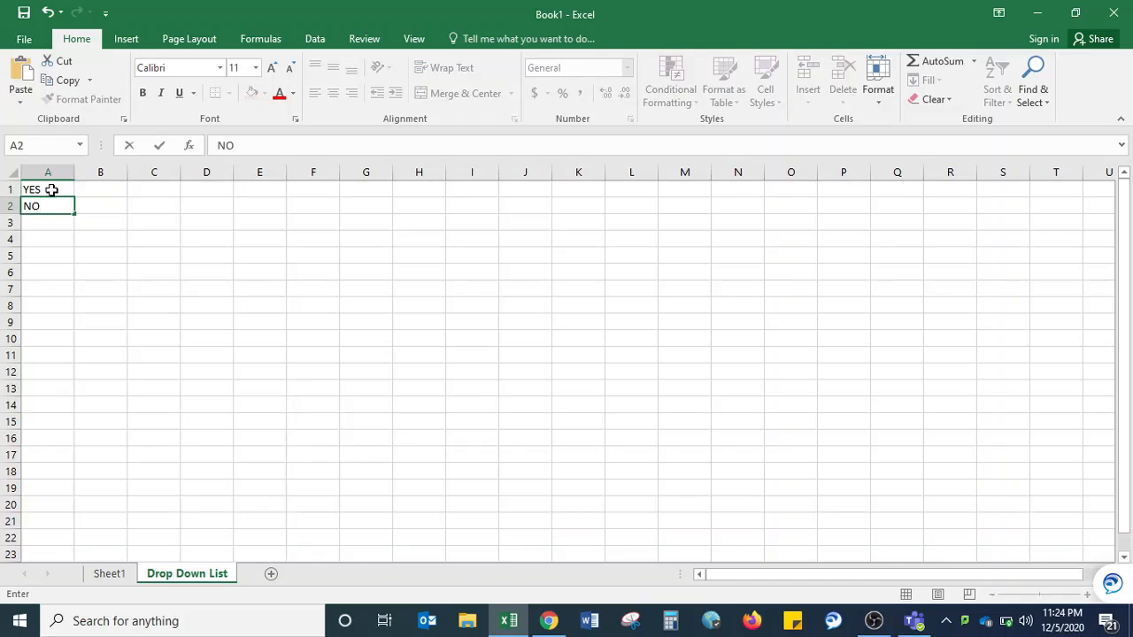
click(106, 574)
Step: List the colors PINK, RED, BLUE and YELLOW in cells B1 through B4 of the Drop Down List sheet
click(186, 575)
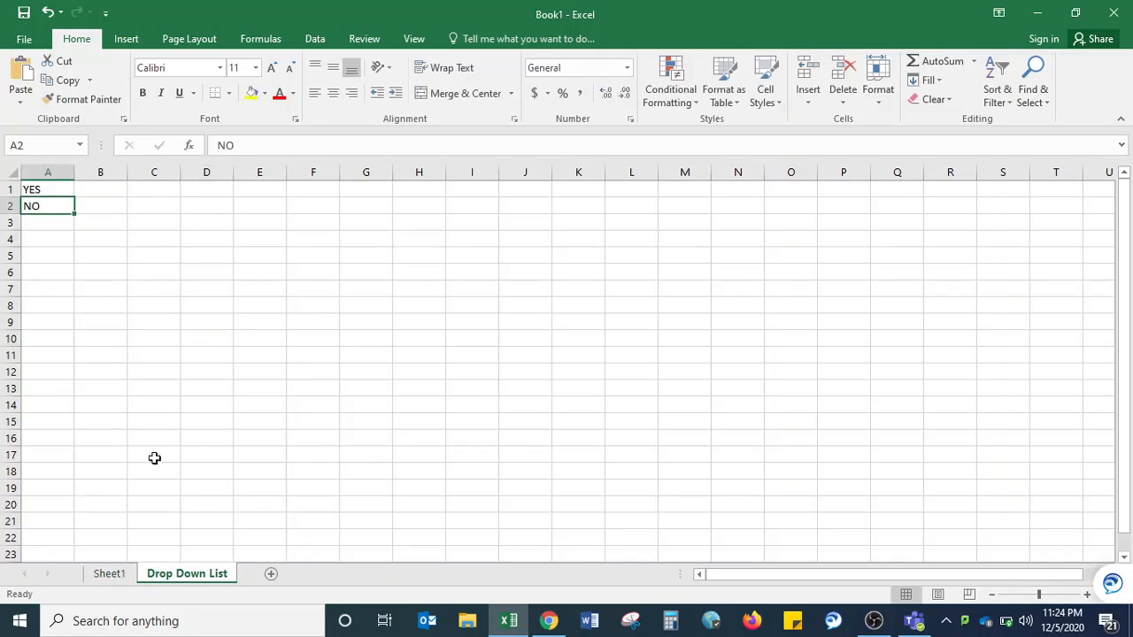
click(94, 195)
text(PINK)
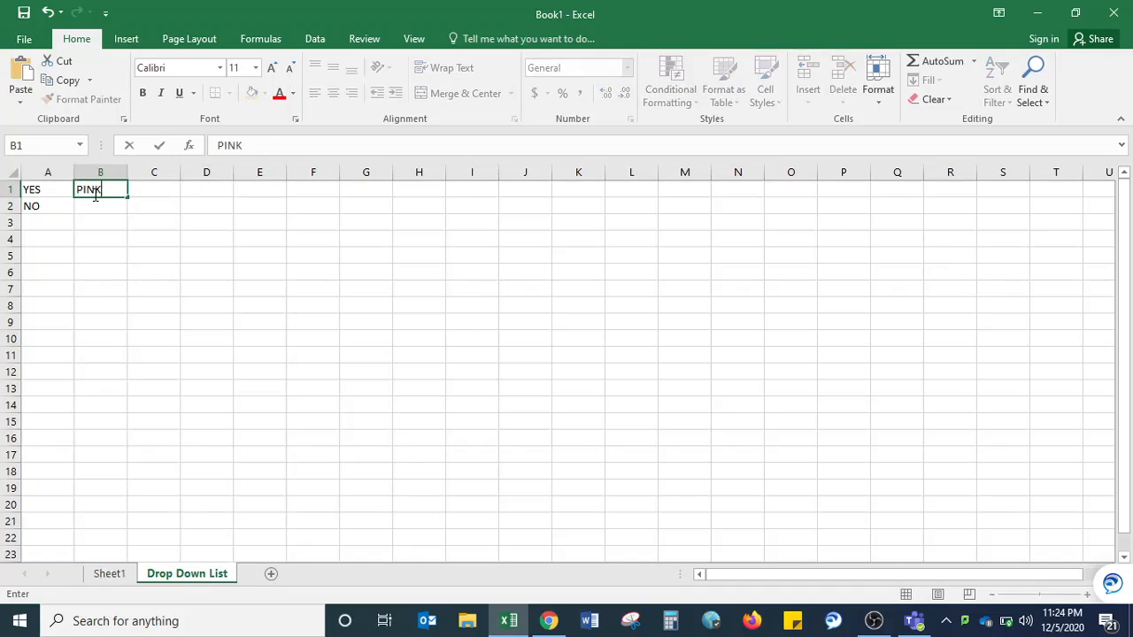
key(Return)
text(RED)
key(Return)
text(BLUE)
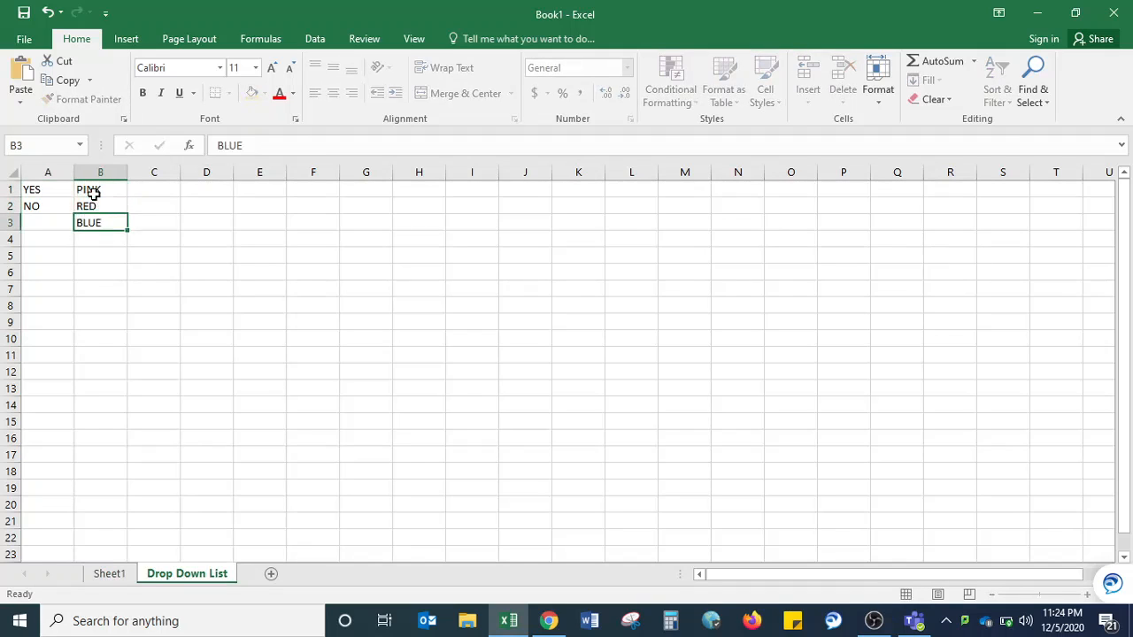
key(Return)
text(YELLOW)
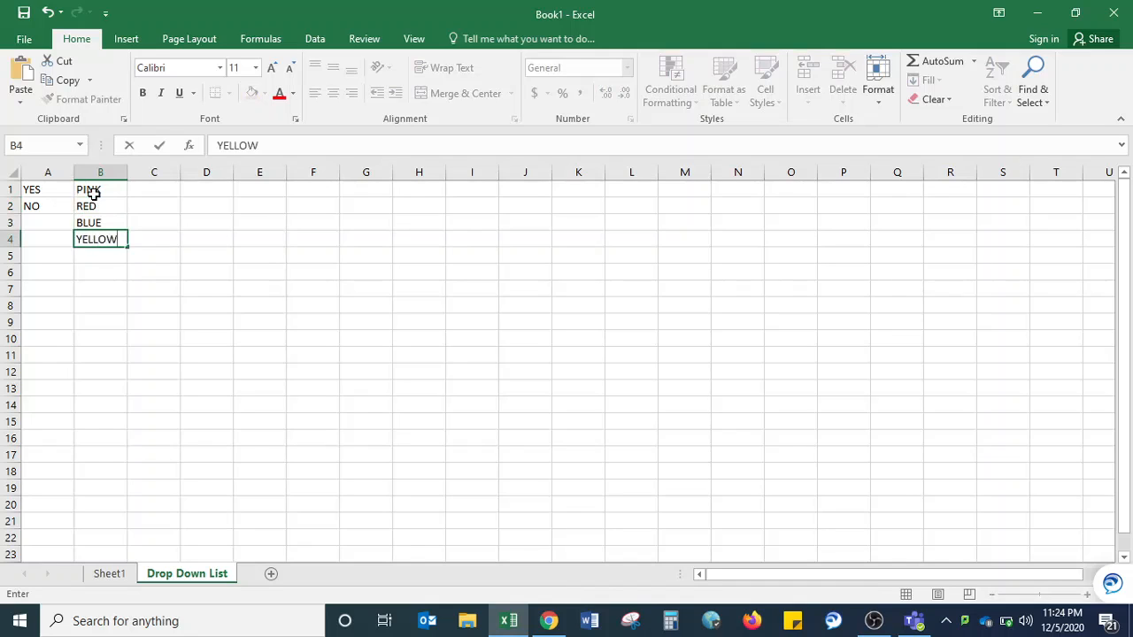
click(109, 574)
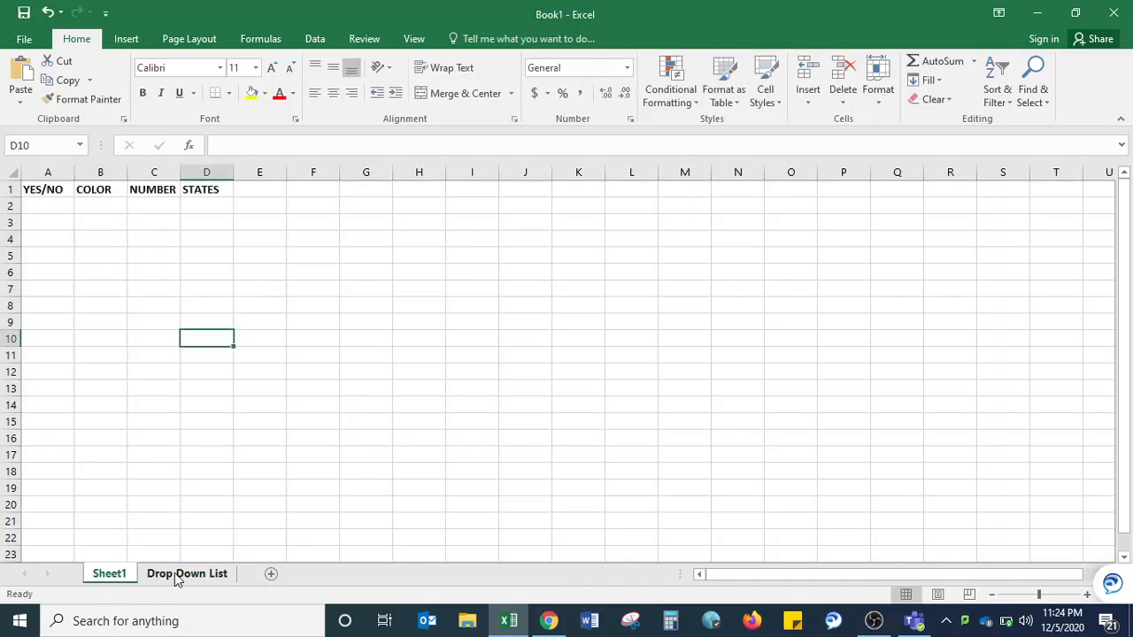
Step: List the numbers 1, 2, 3, 4 and 5 in cells C1 through C5 of the Drop Down List sheet
click(177, 573)
click(173, 193)
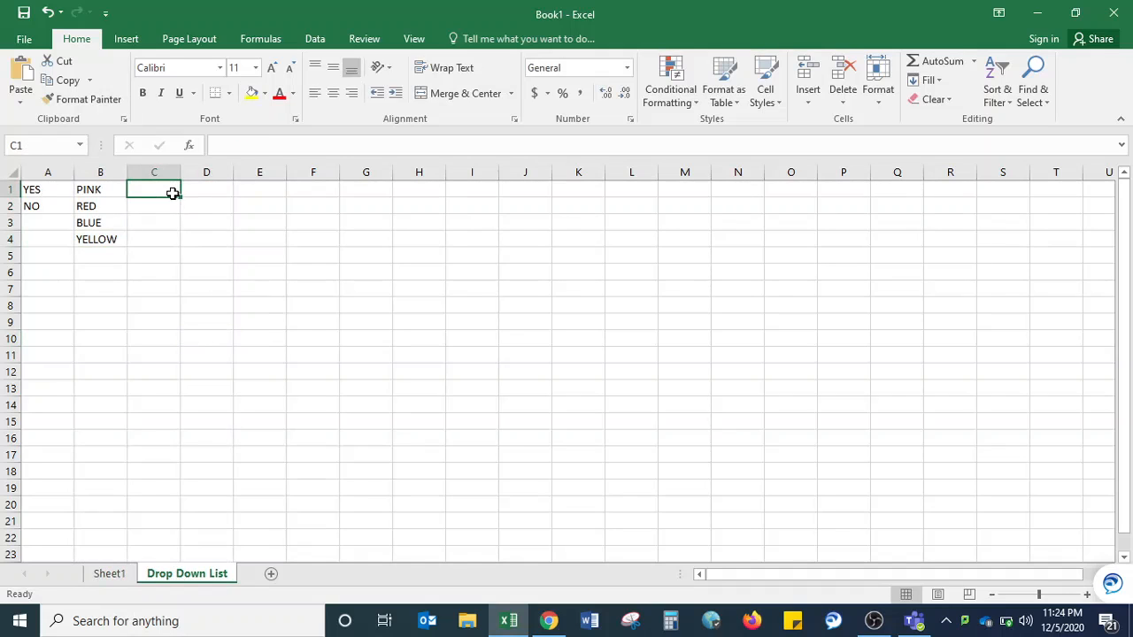
text(1)
key(Return)
text(2)
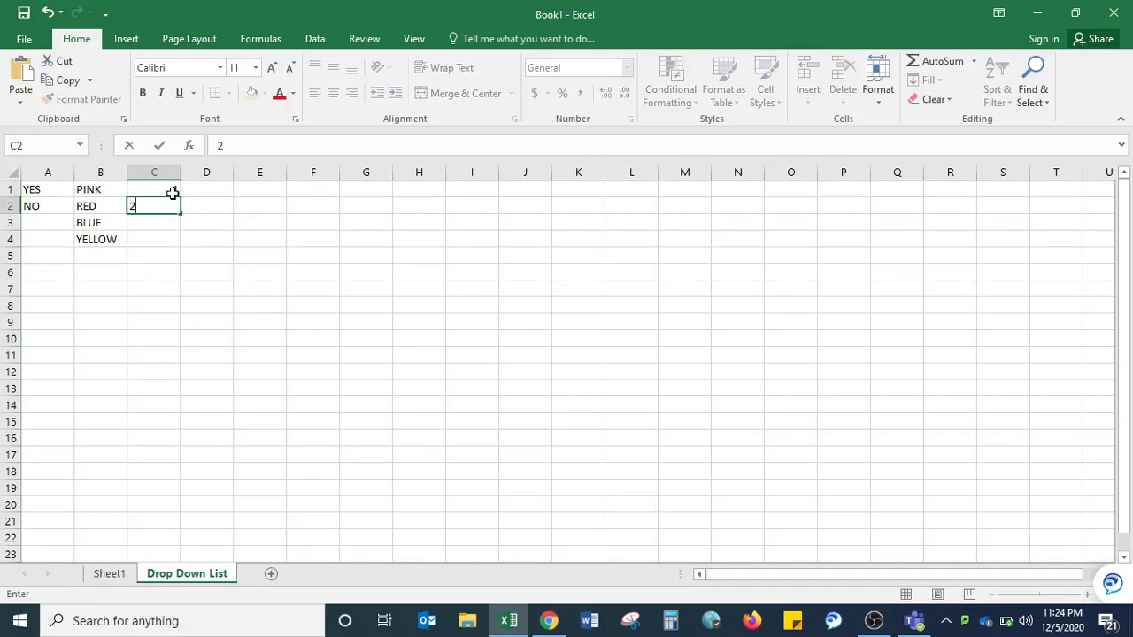
key(Return)
text(4)
text(3)
key(Return)
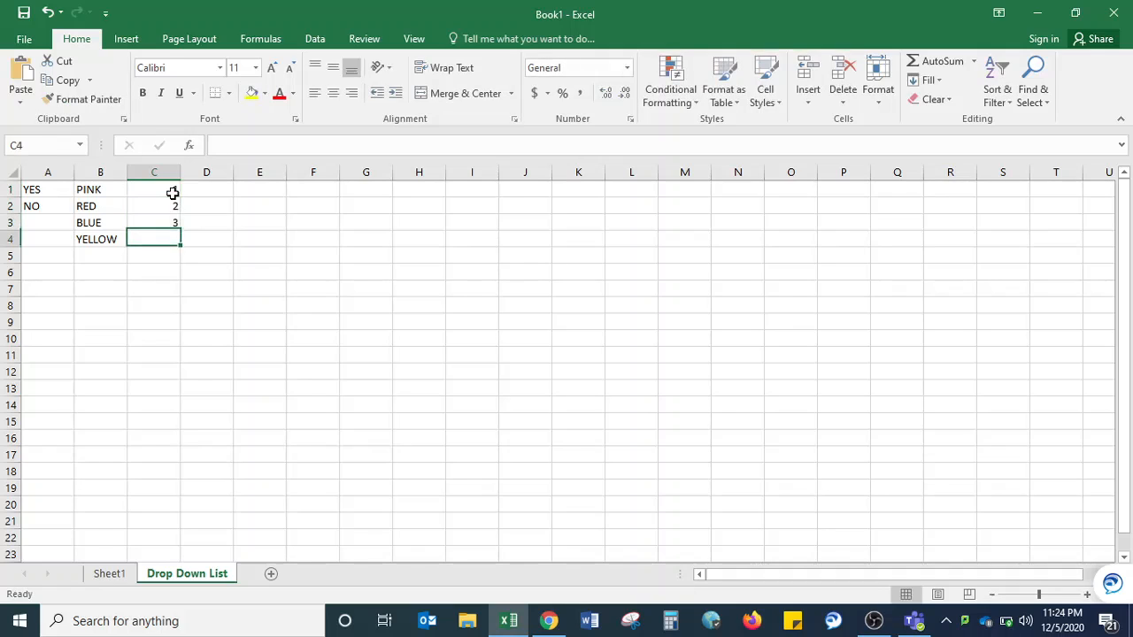
text(4)
key(Return)
text(5)
key(Return)
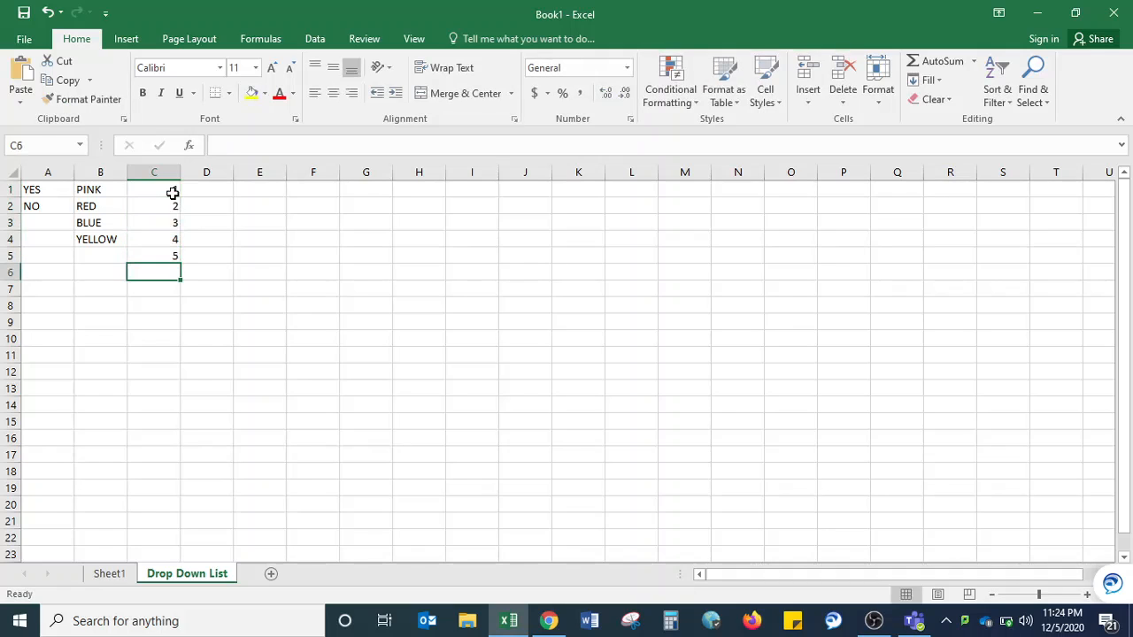
Step: Enter the states NEW YORK and CALIFORNIA in cells D1 and D2 of the Drop Down List sheet
click(120, 575)
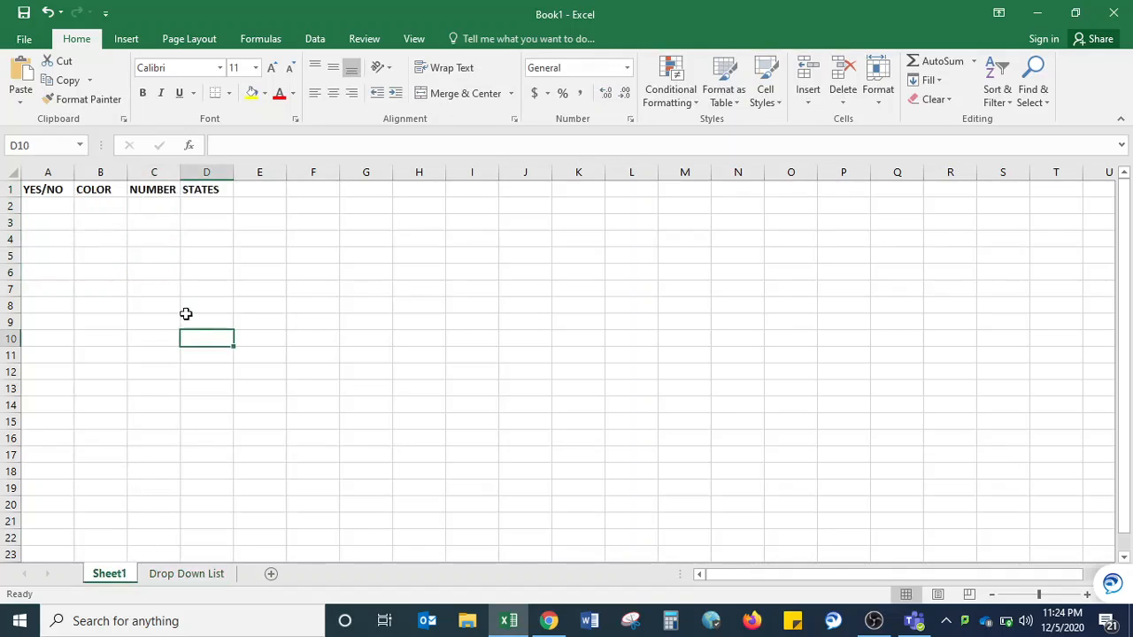
click(187, 574)
click(207, 195)
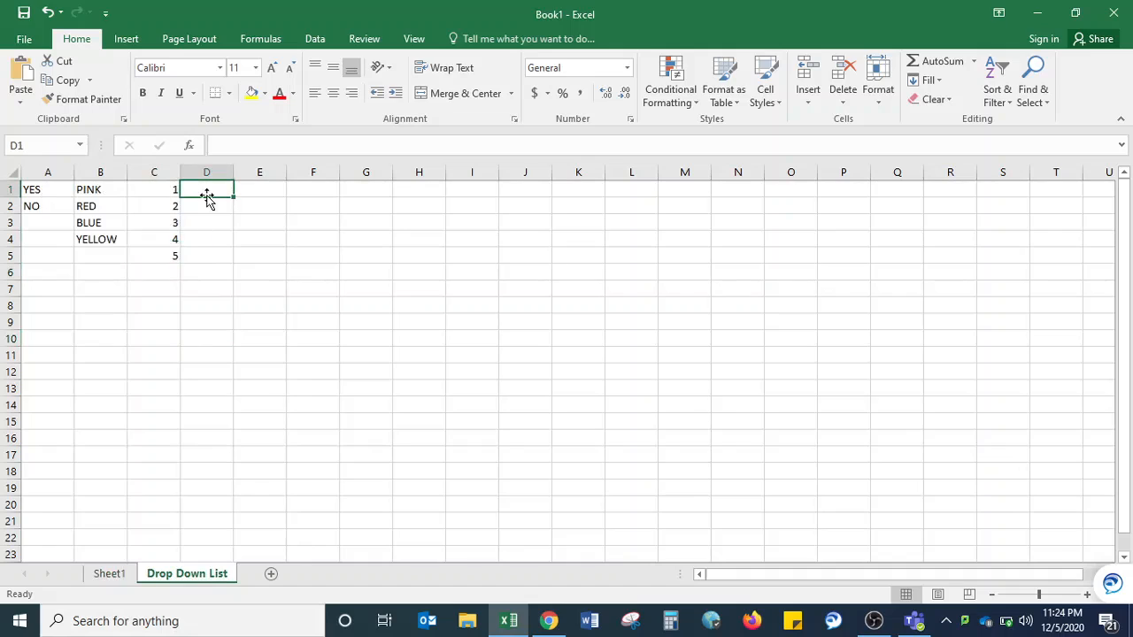
text(S)
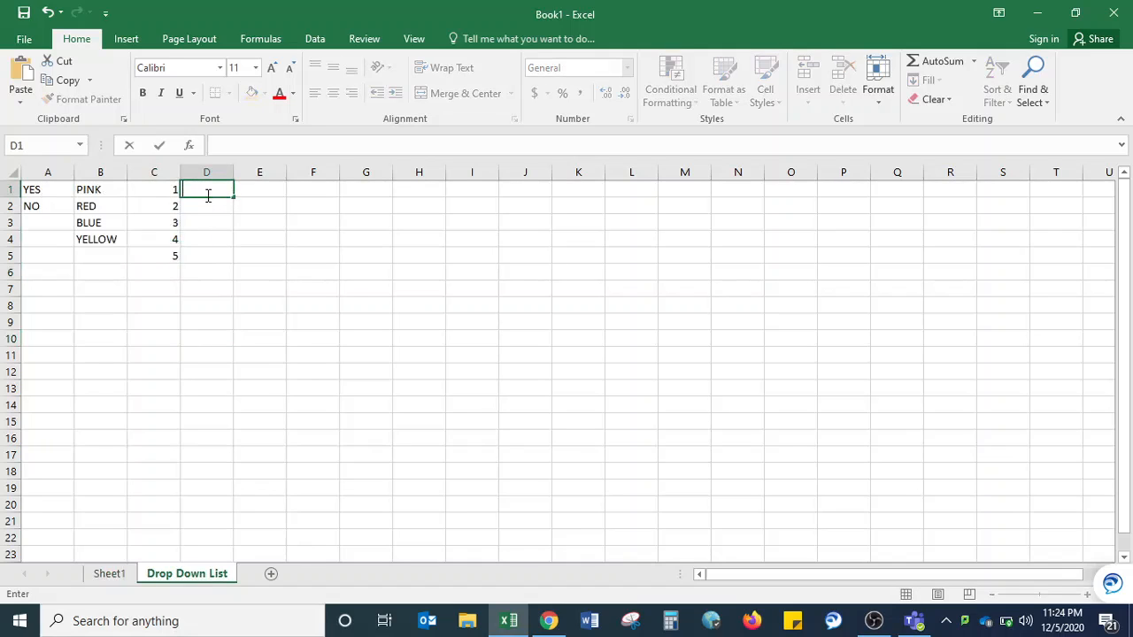
text(NEW YO)
key(Return)
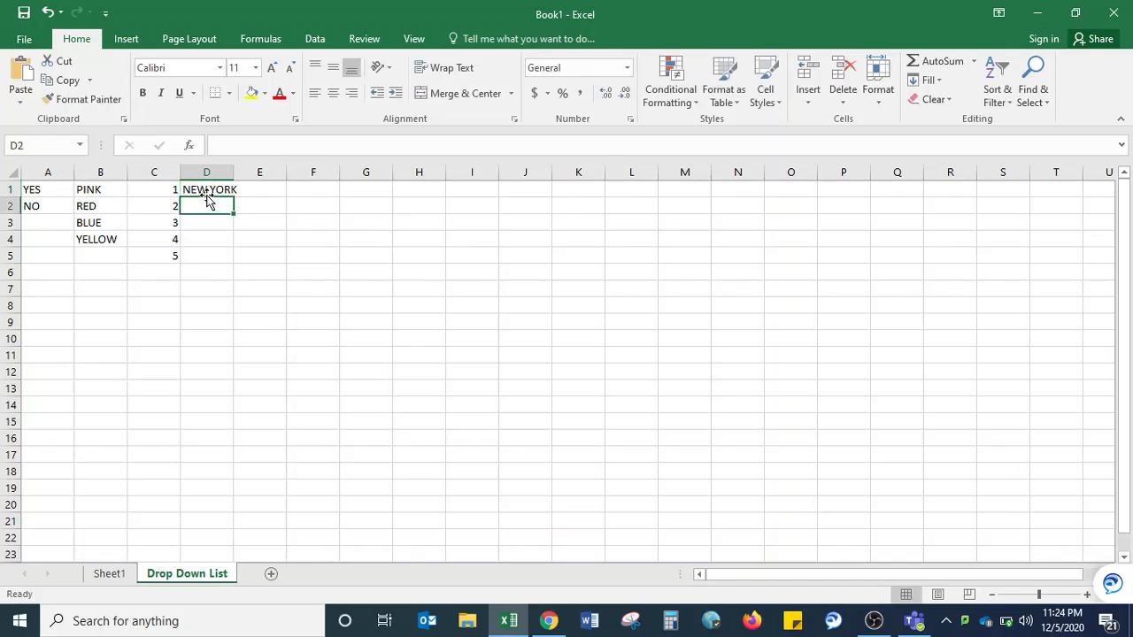
text(CALI)
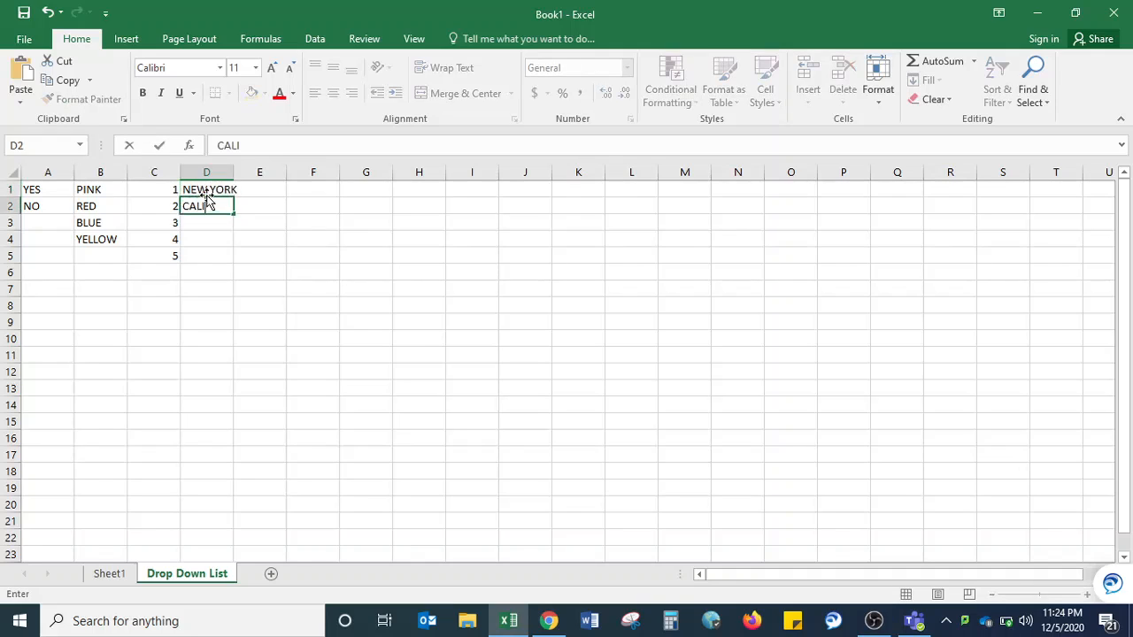
text(FORNIA)
key(Return)
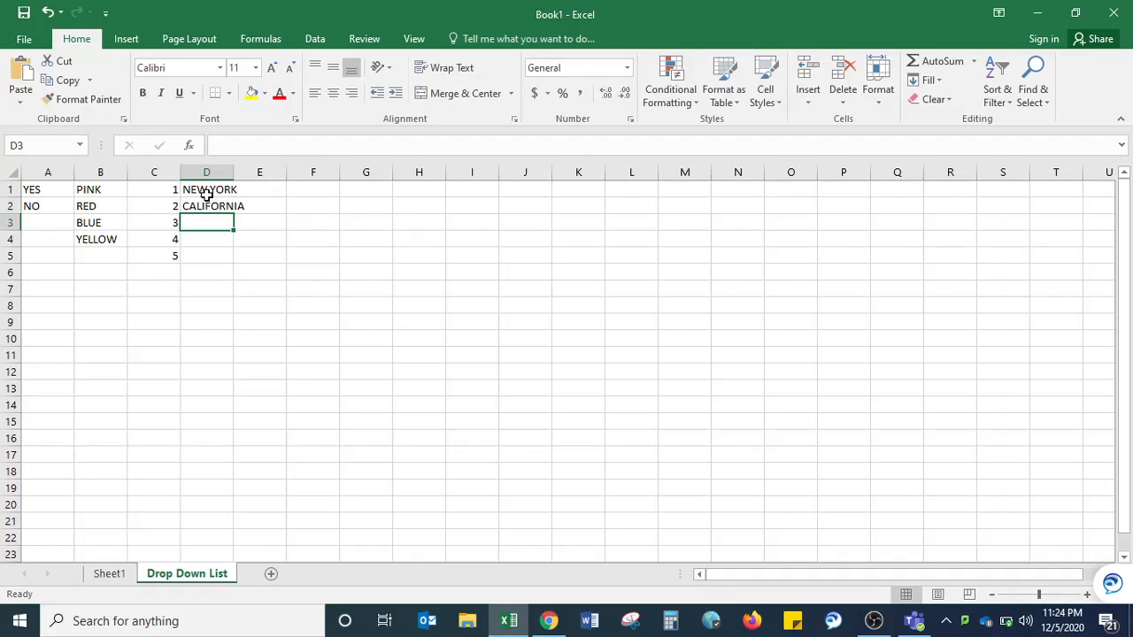
Step: Add the states TEXAS and RHODE ISLAND in cells D3 and D4 of the Drop Down List sheet
text(TE)
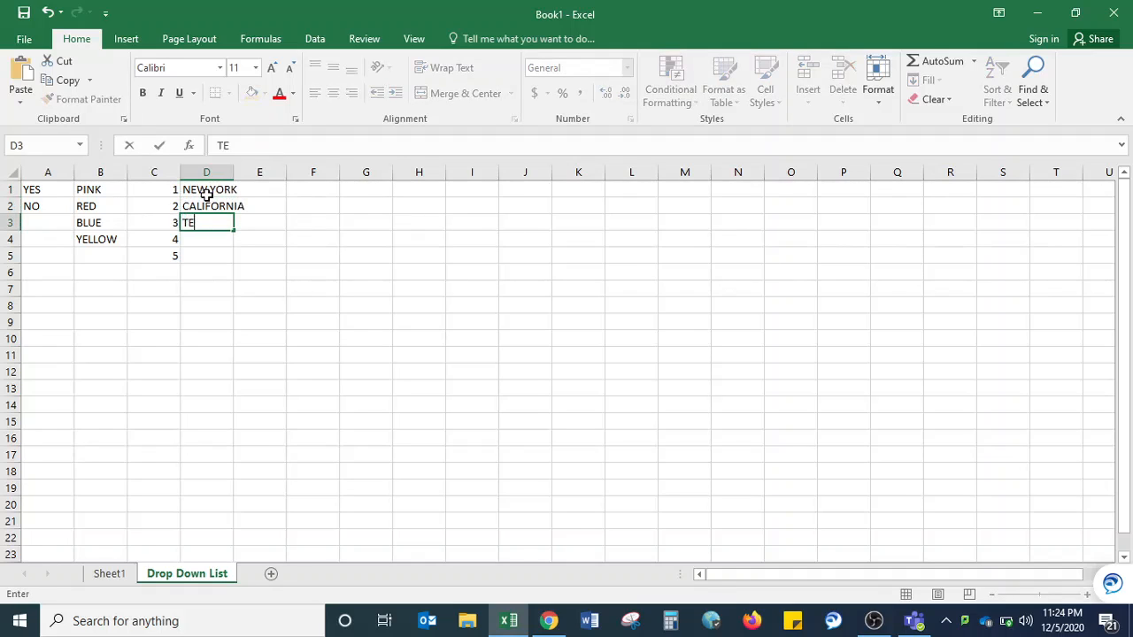
text(XAS)
key(Return)
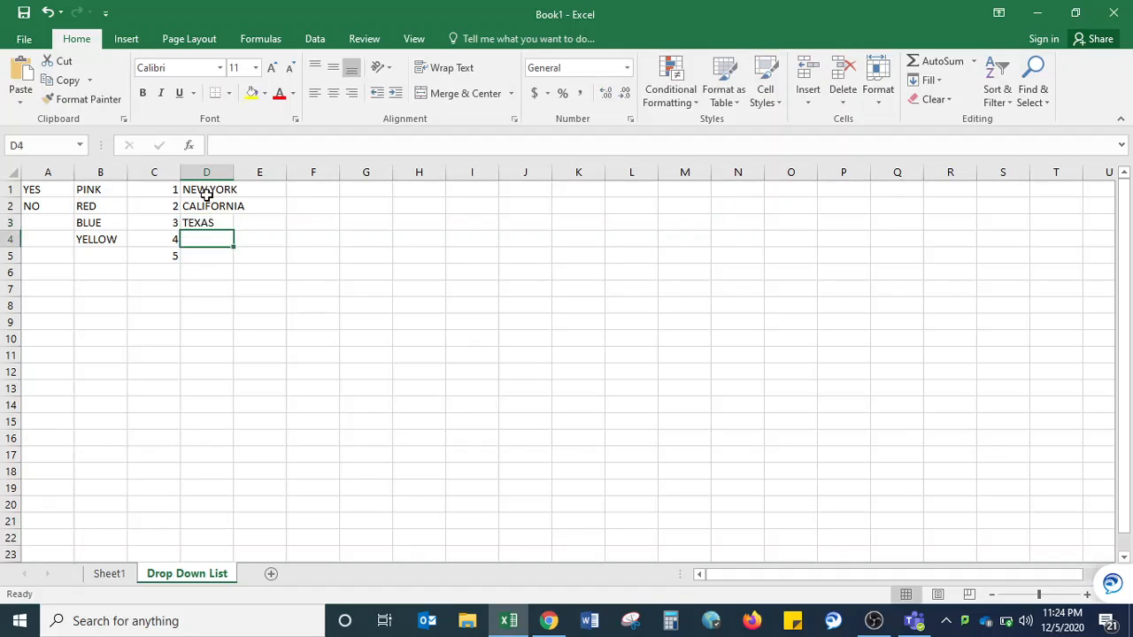
text(C)
key(BackSpace)
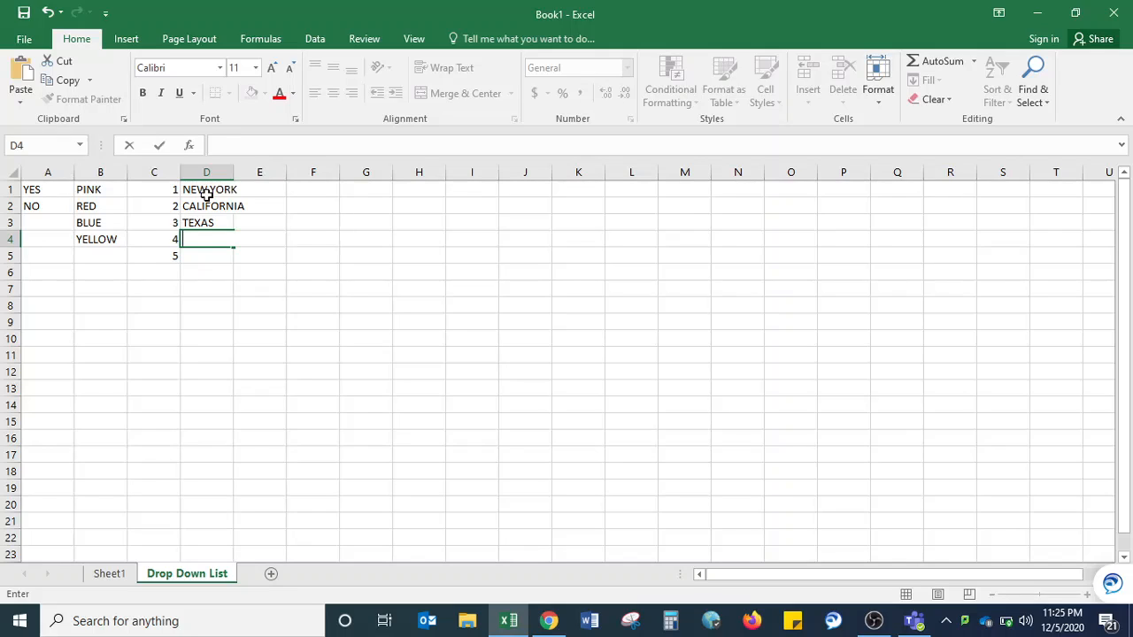
text(RHODE ISLAND)
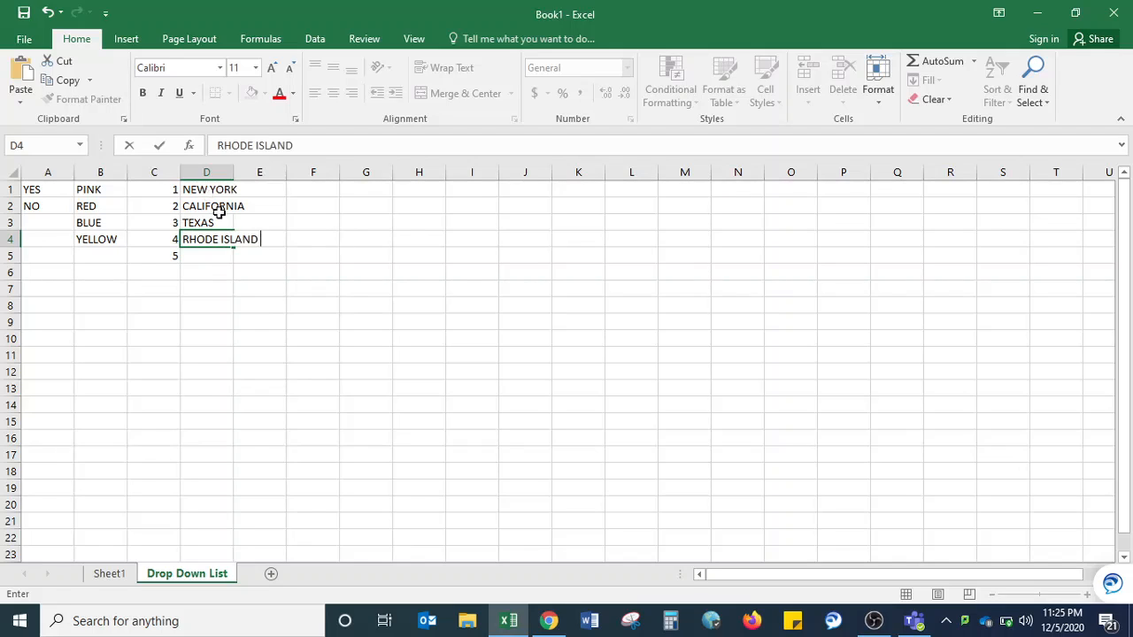
click(231, 298)
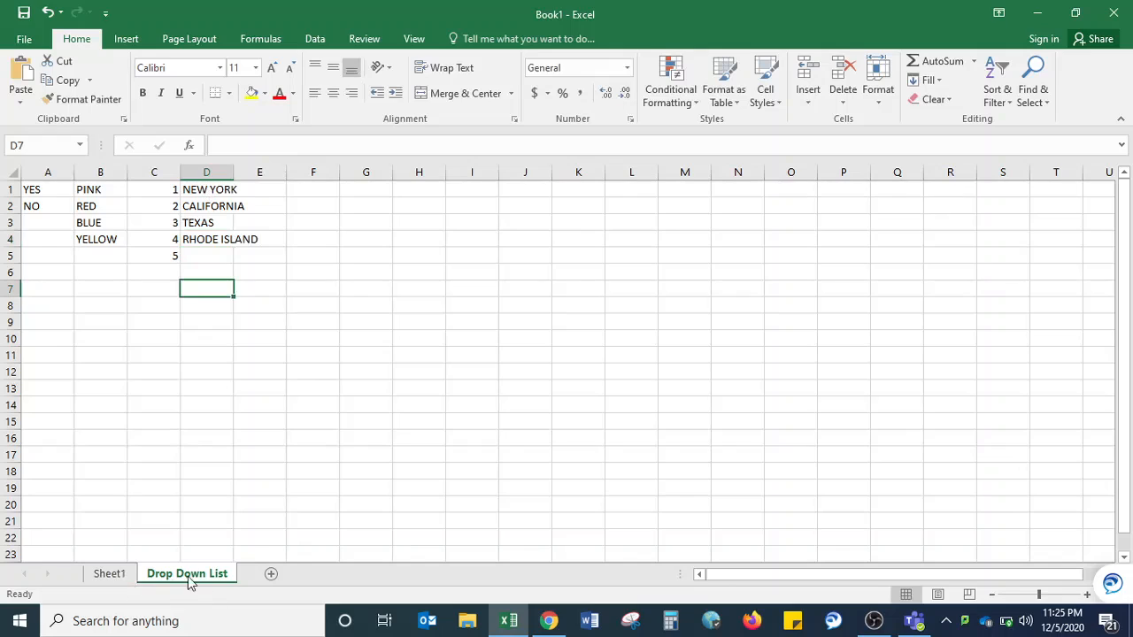
click(265, 373)
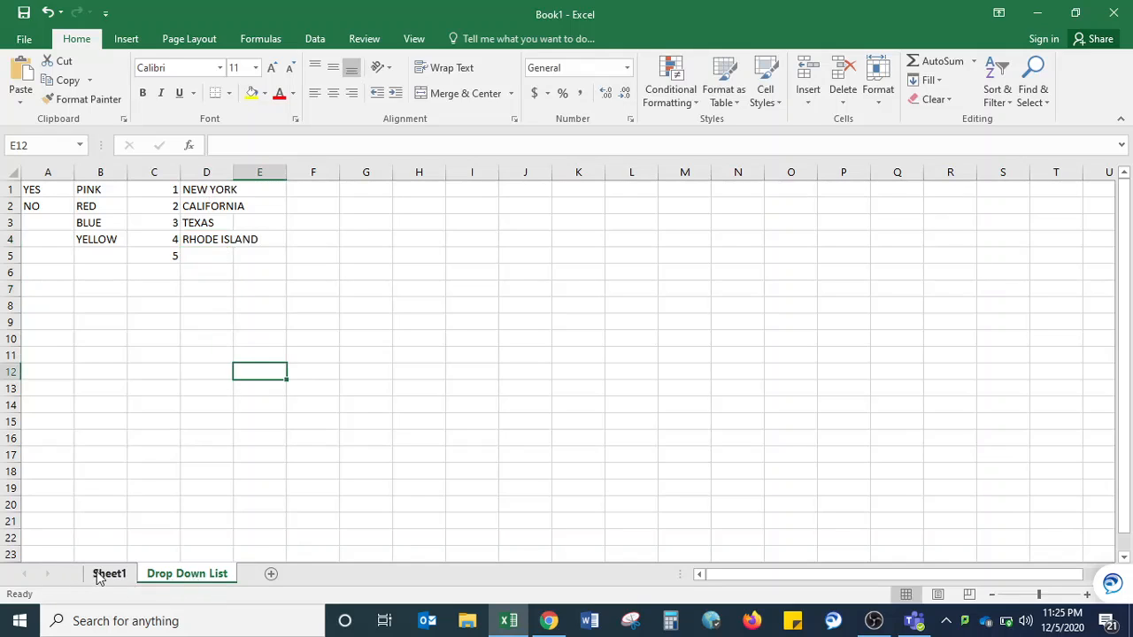
click(99, 576)
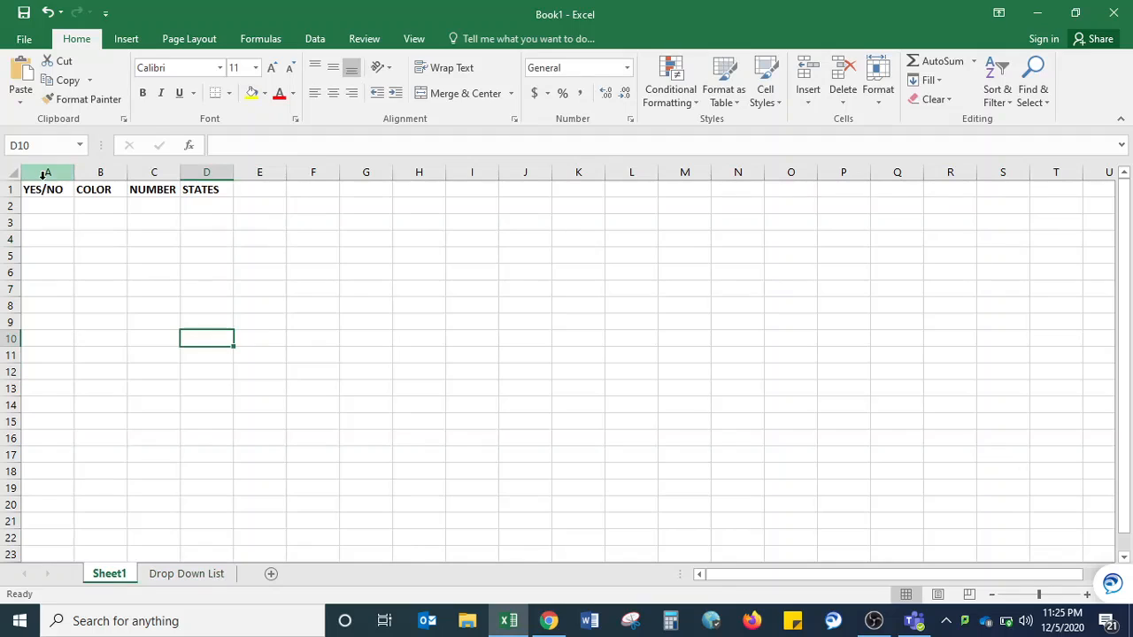
click(190, 575)
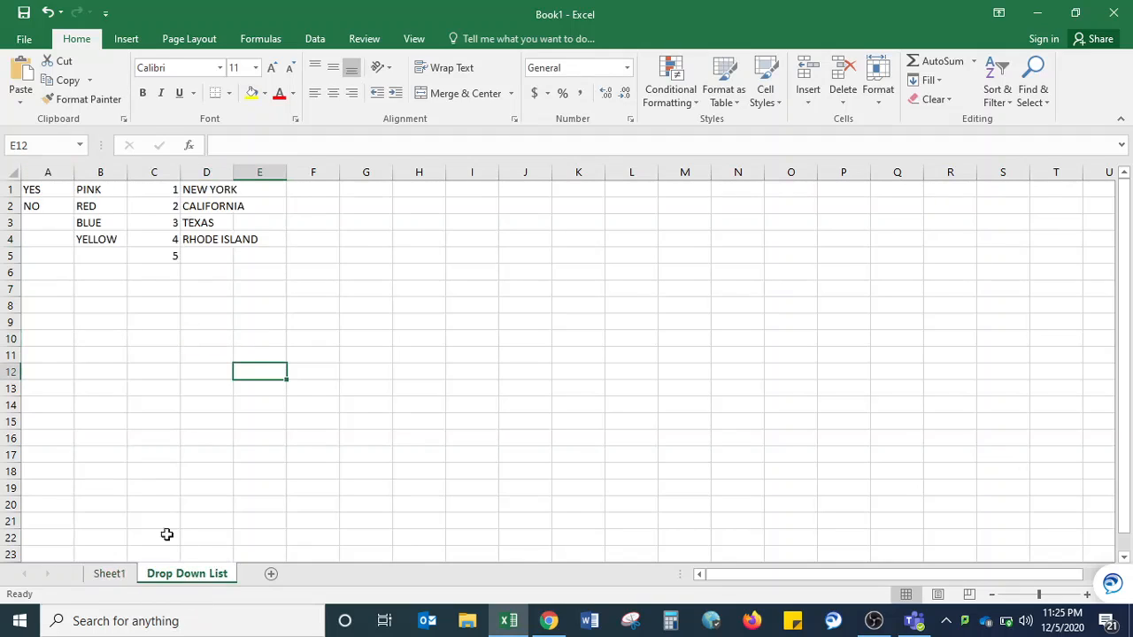
Step: Apply List data validation to the whole YES/NO column on Sheet1, with cells A1:A2 of the Drop Down List sheet as the source
click(109, 575)
click(51, 172)
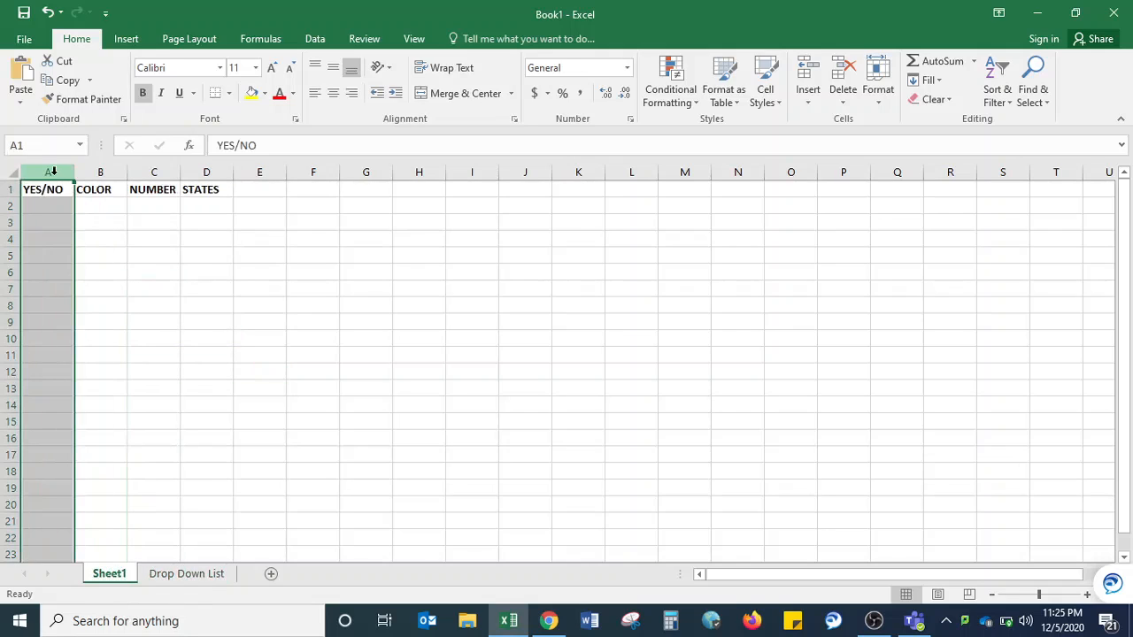
click(159, 269)
click(43, 170)
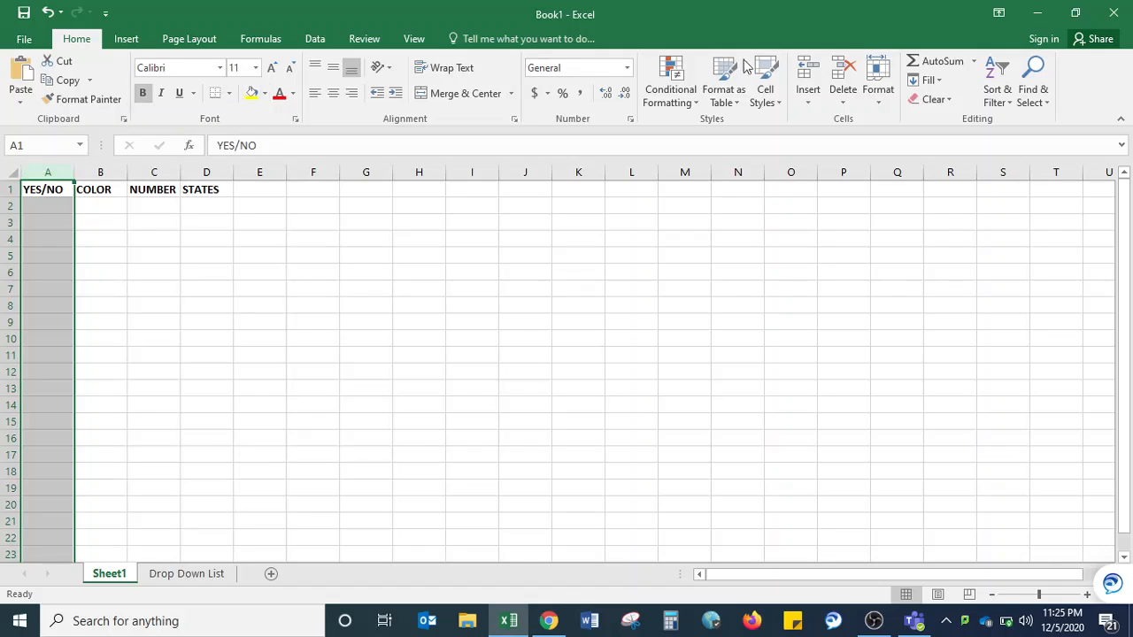
click(315, 38)
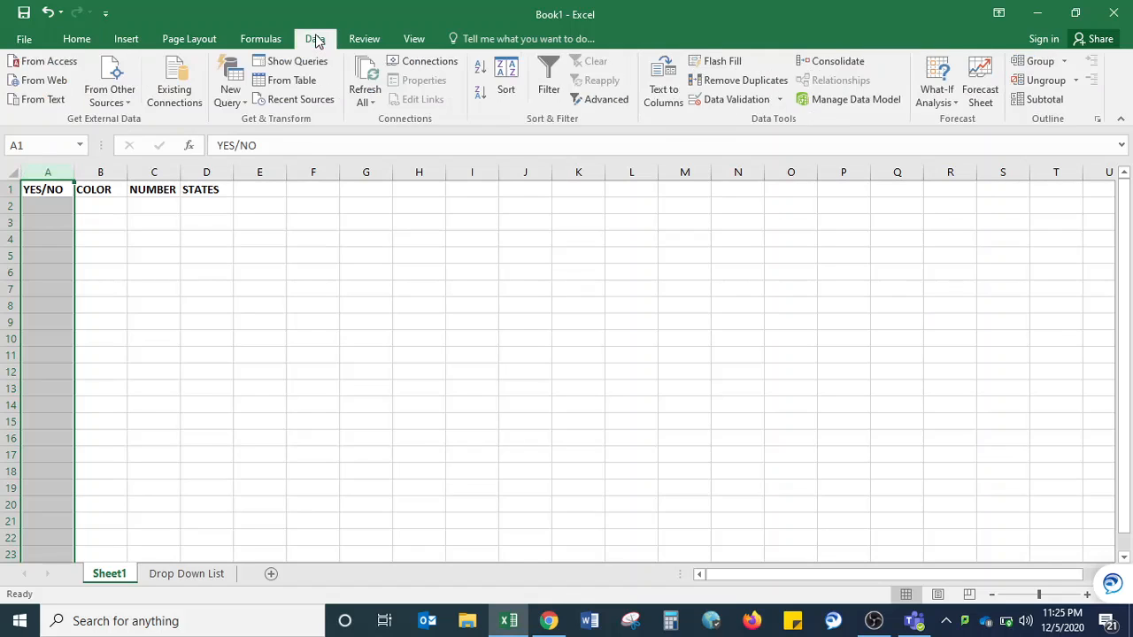
click(767, 104)
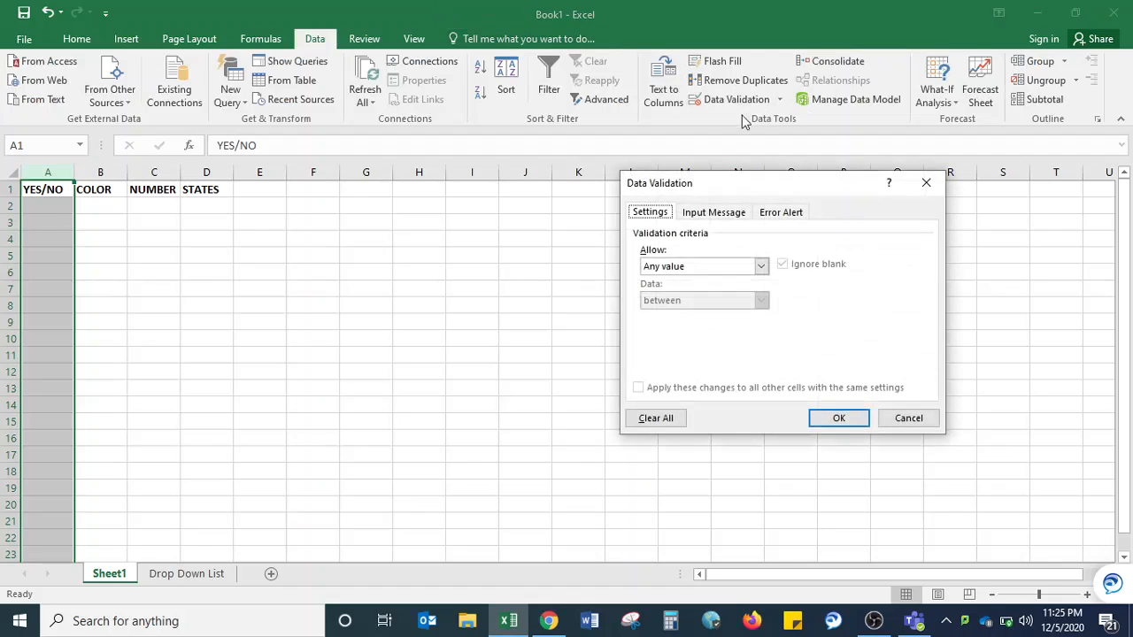
click(760, 266)
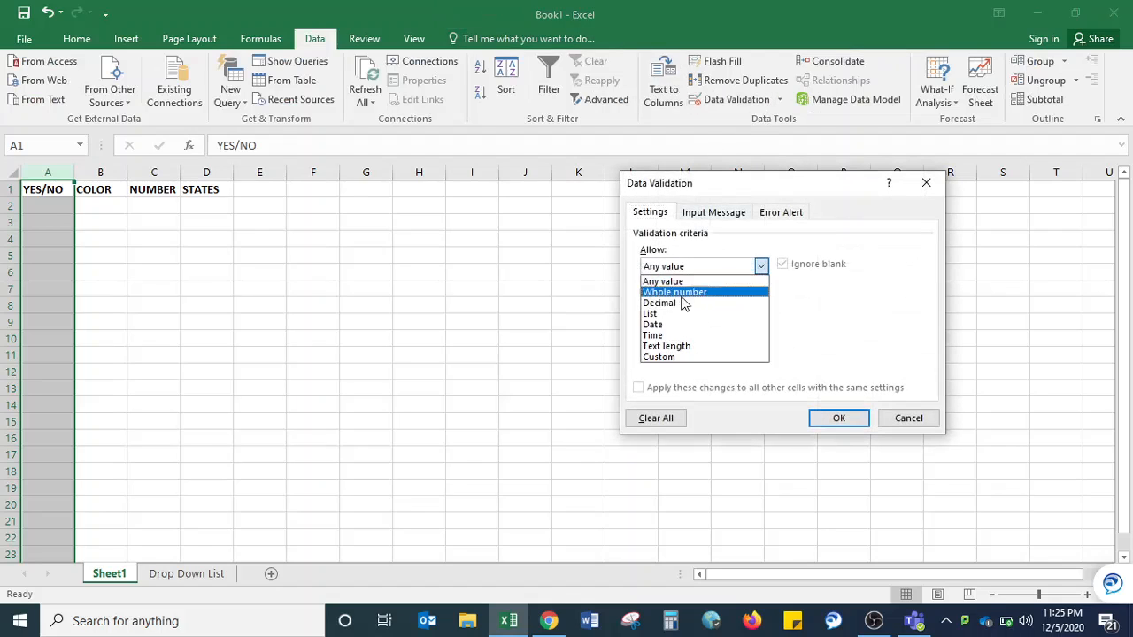
click(658, 315)
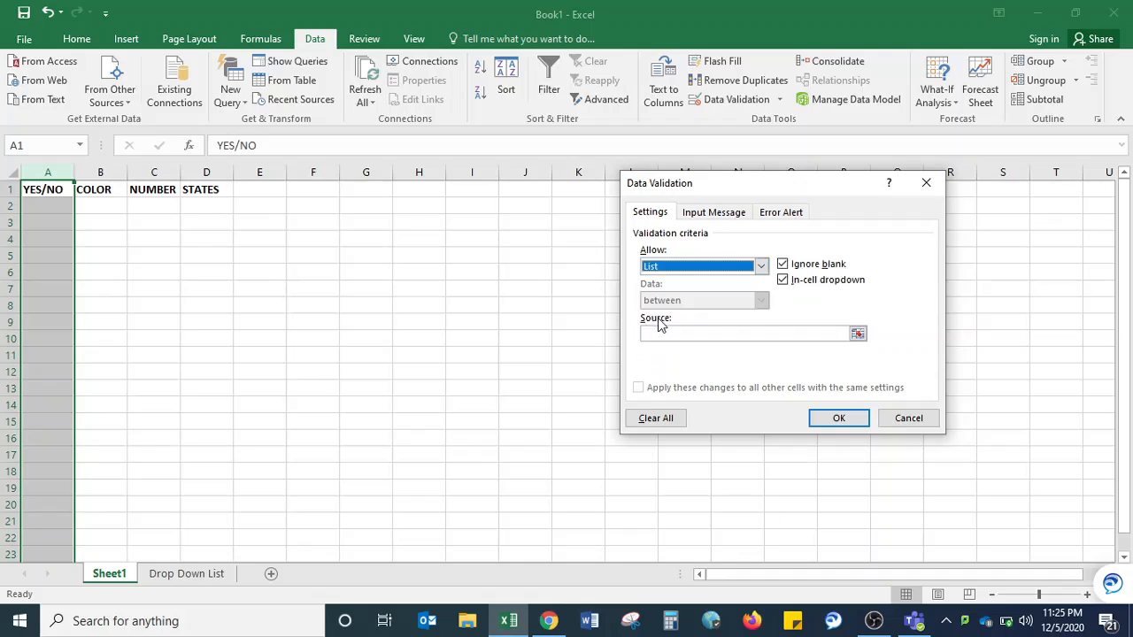
click(738, 334)
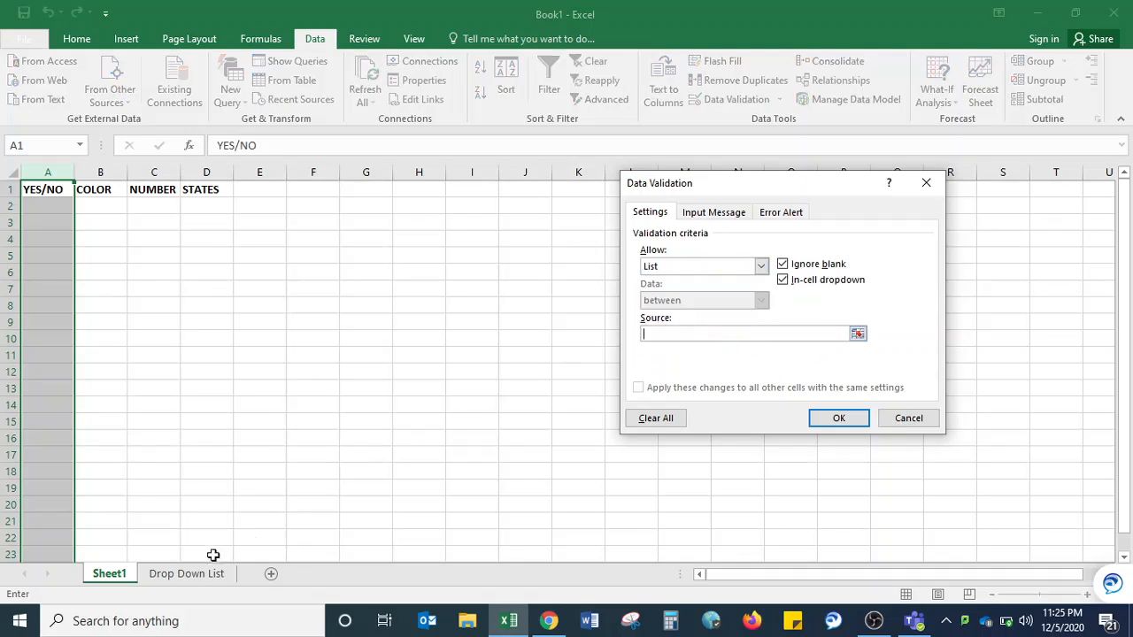
click(188, 574)
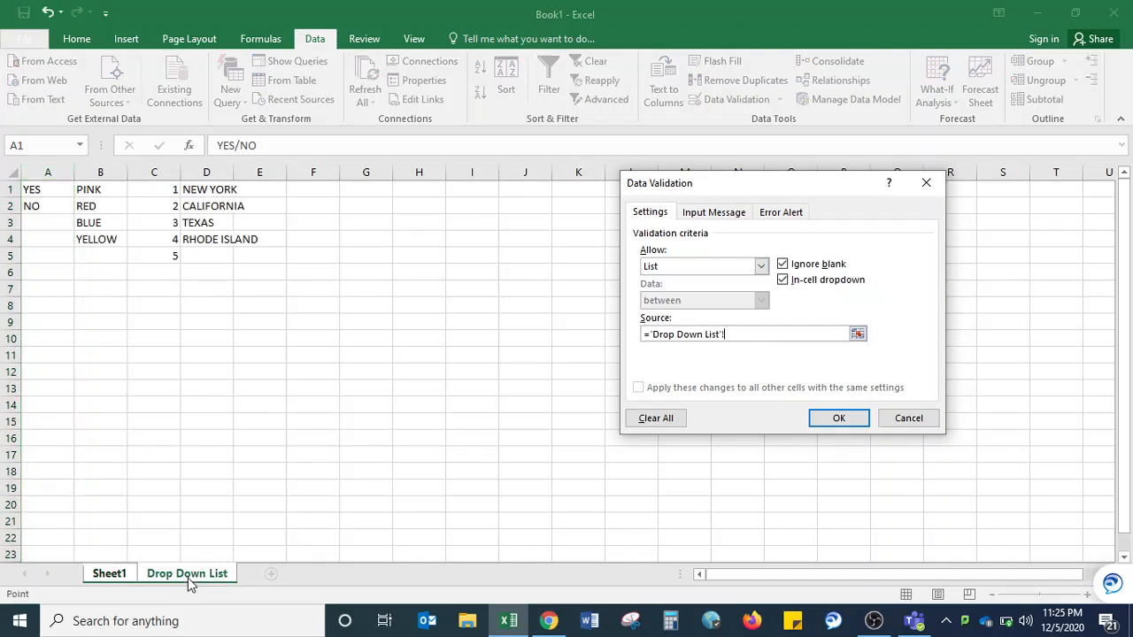
drag(50, 193, 40, 210)
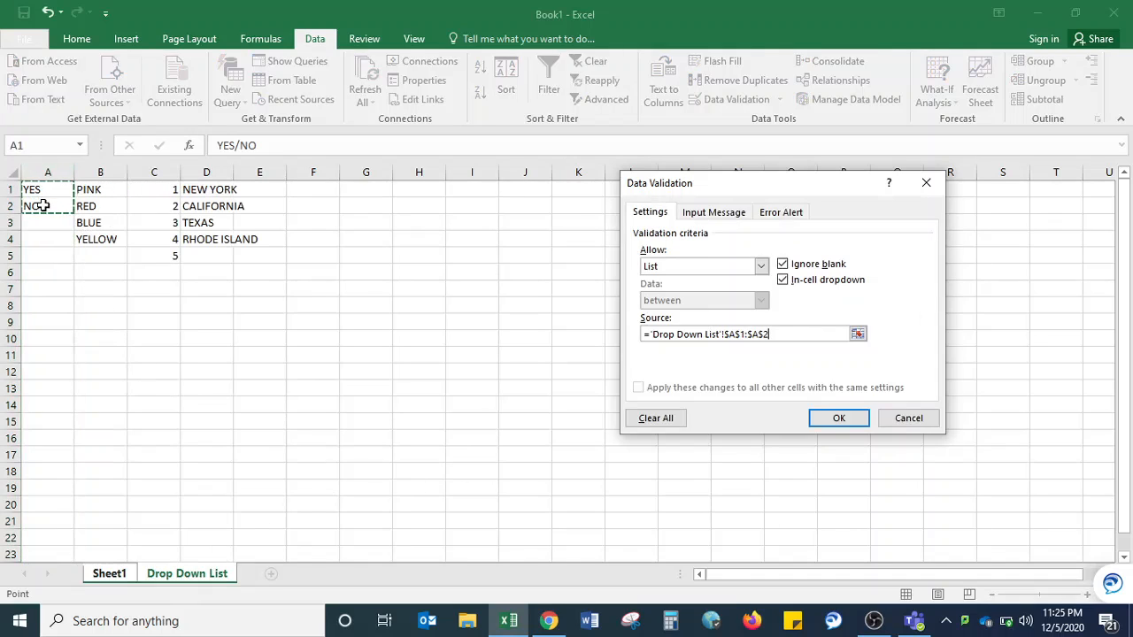
click(855, 422)
click(124, 254)
Step: Check the options offered by the drop-down list in cell A2 below the YES/NO header
click(46, 208)
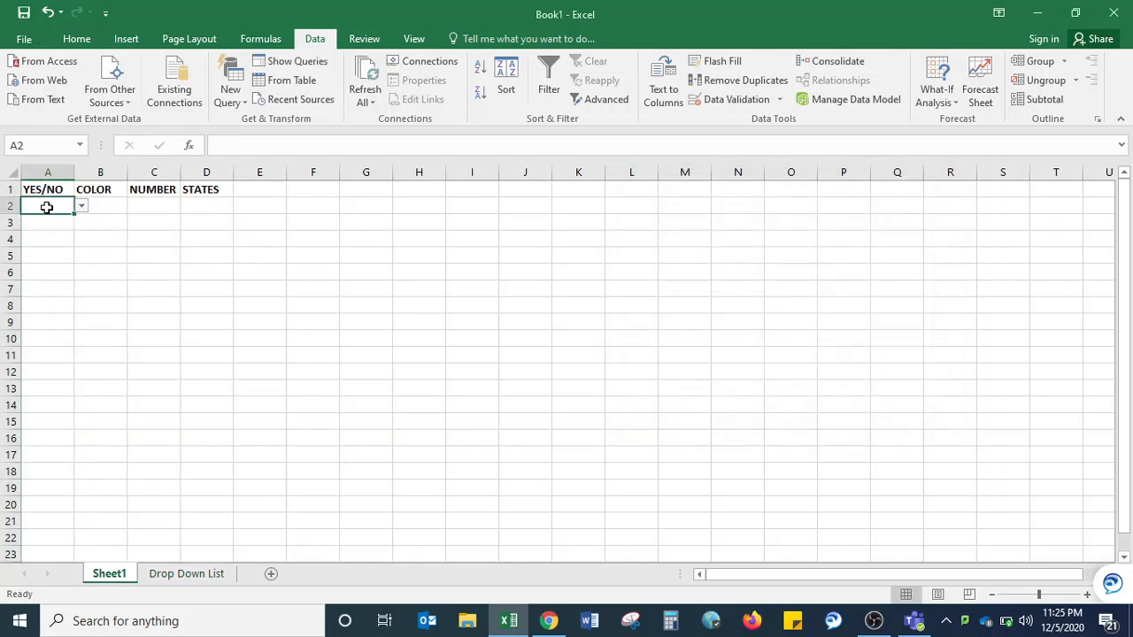
click(81, 207)
click(142, 257)
click(189, 575)
click(96, 190)
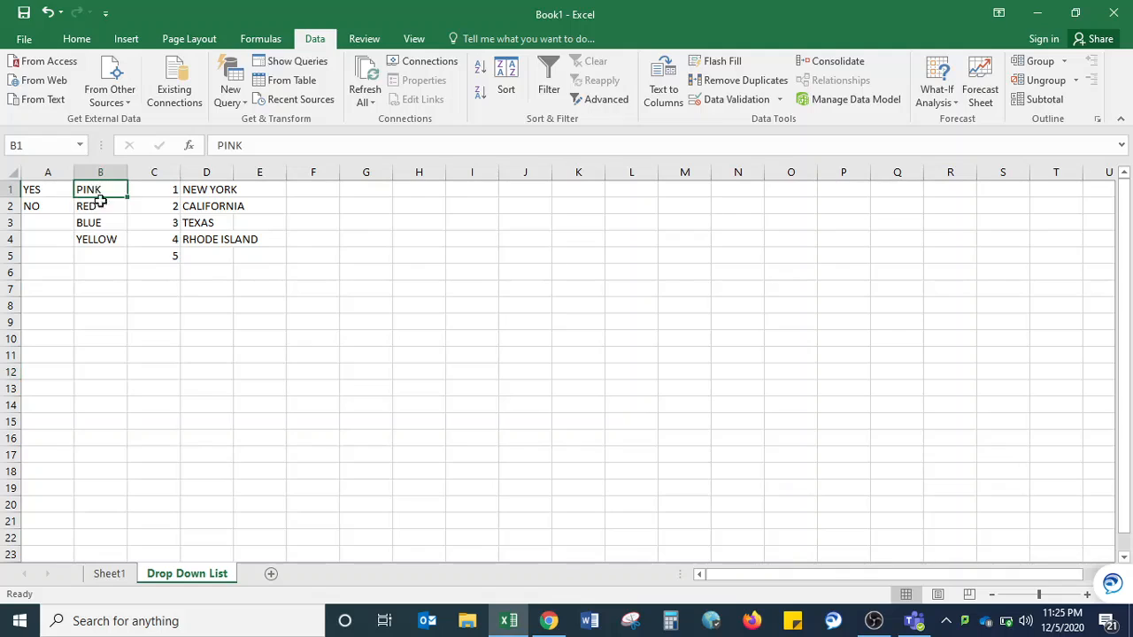
click(110, 574)
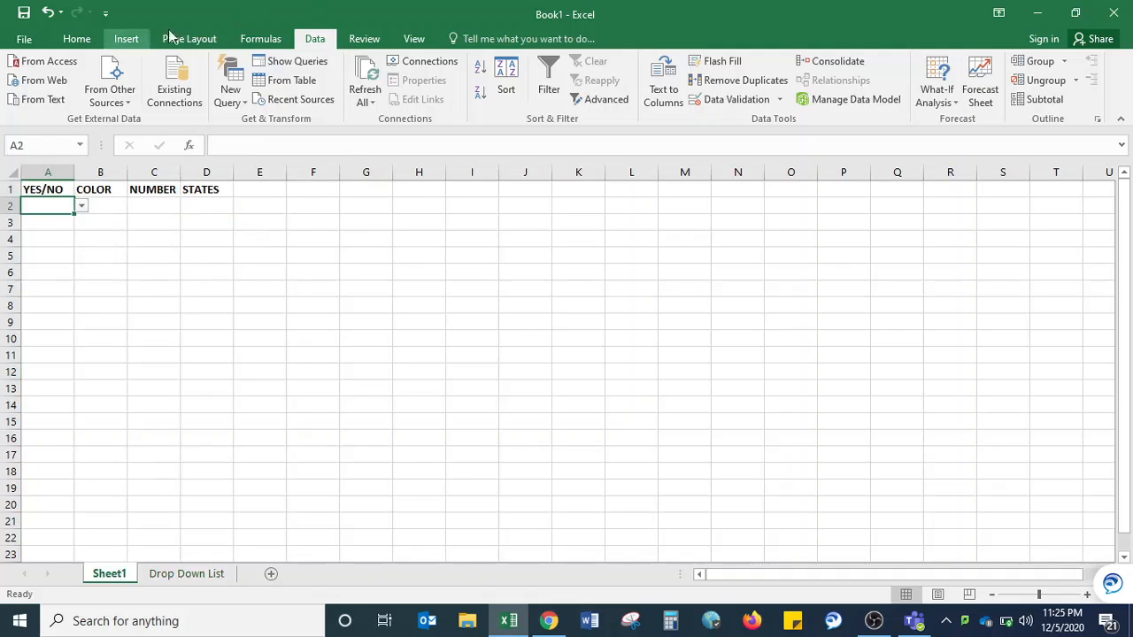
click(780, 95)
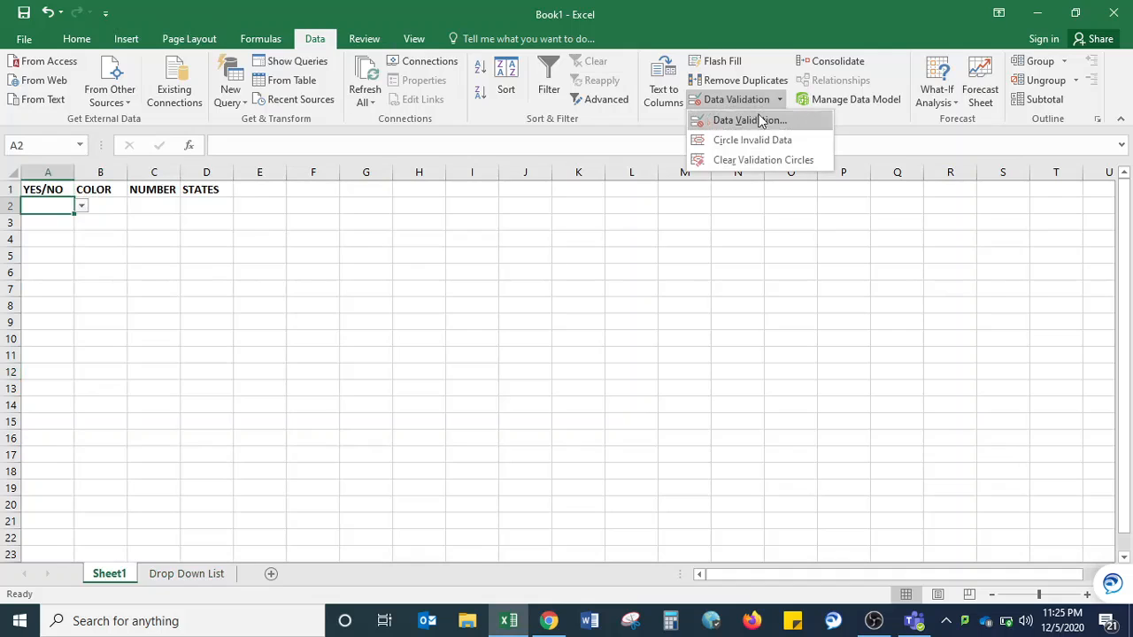
click(756, 120)
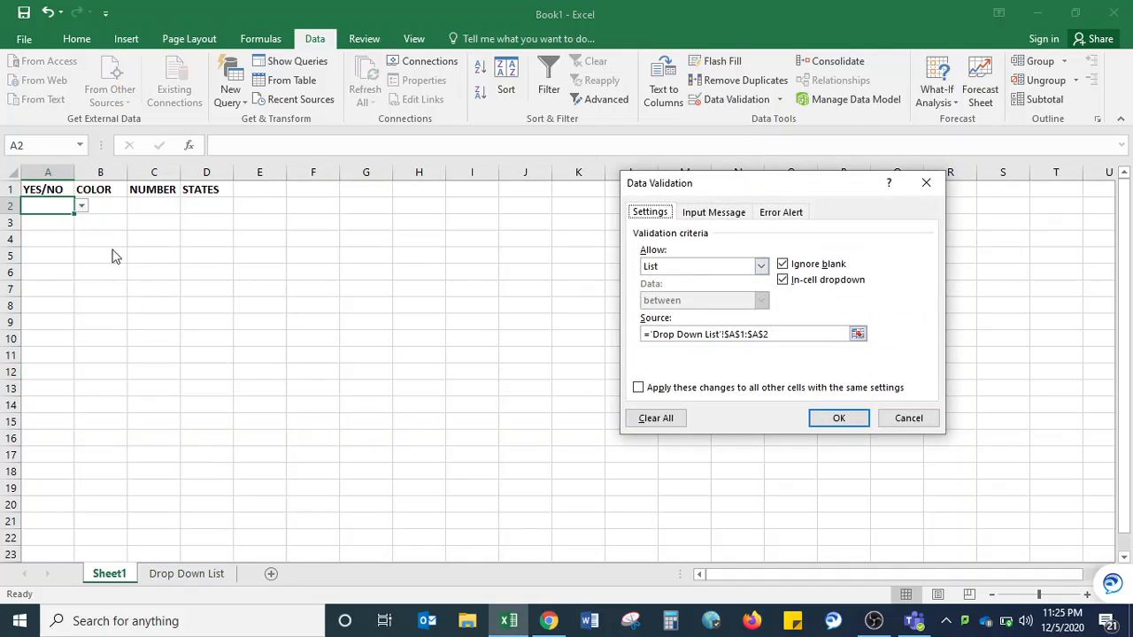
click(838, 418)
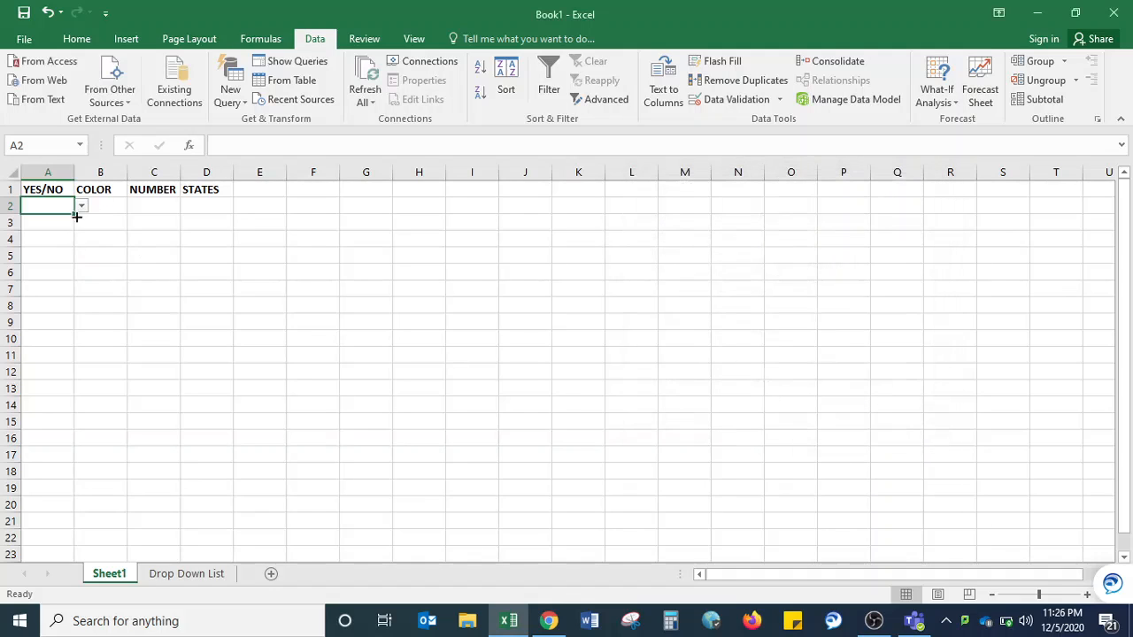
Step: Apply List data validation to the whole COLOR column on Sheet1, with cells B1:B4 of the Drop Down List sheet as the source
click(94, 192)
click(94, 205)
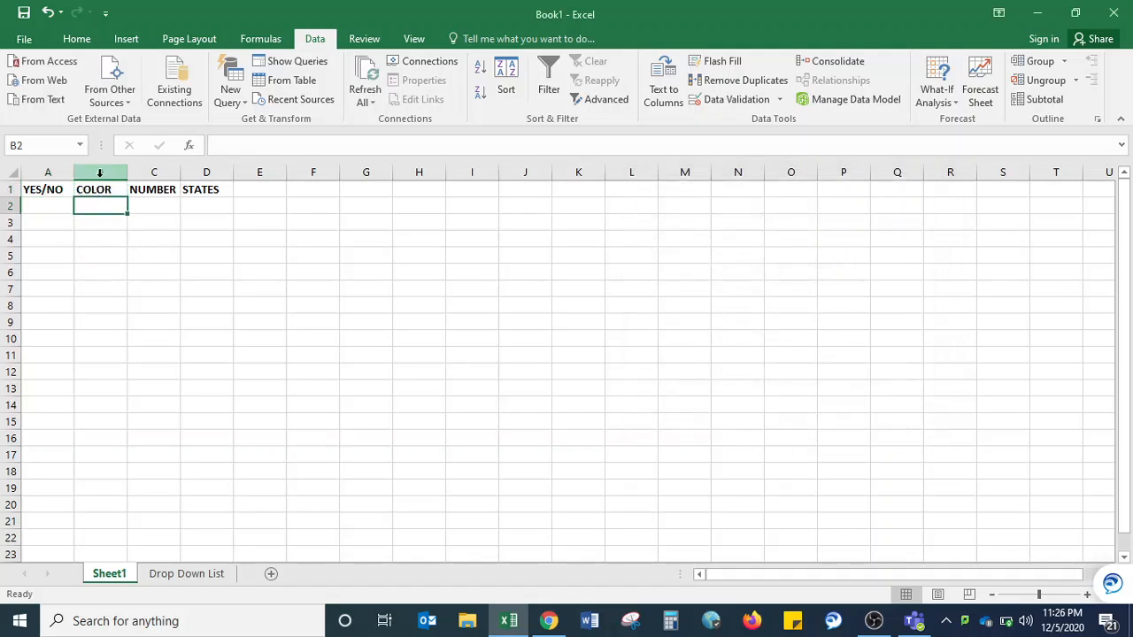
click(100, 172)
click(736, 101)
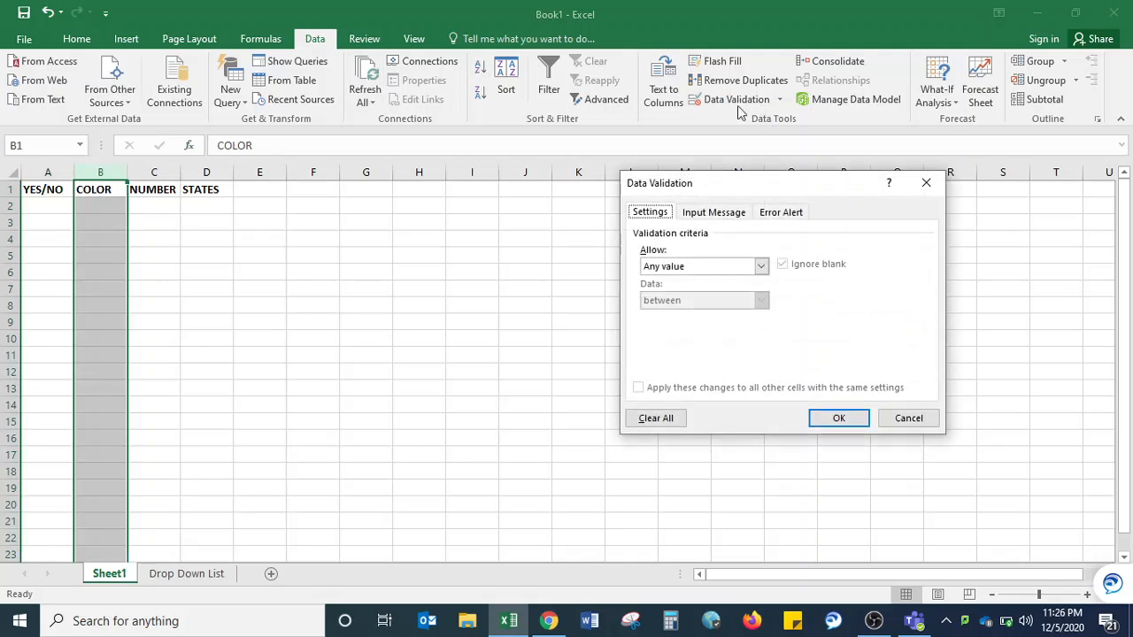
click(761, 264)
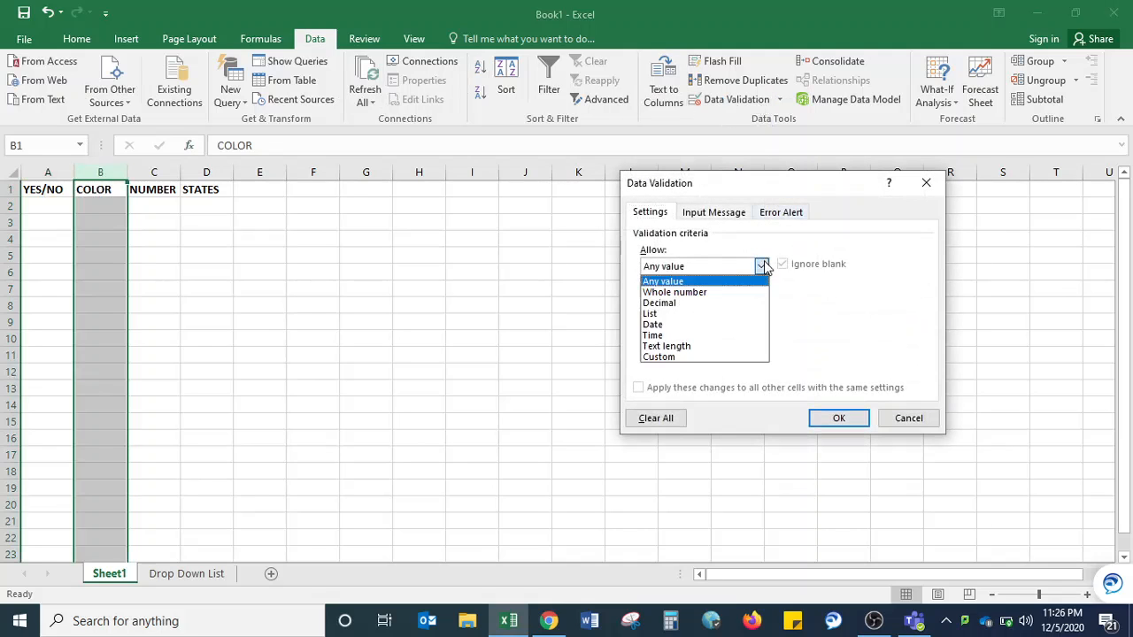
click(678, 312)
click(756, 336)
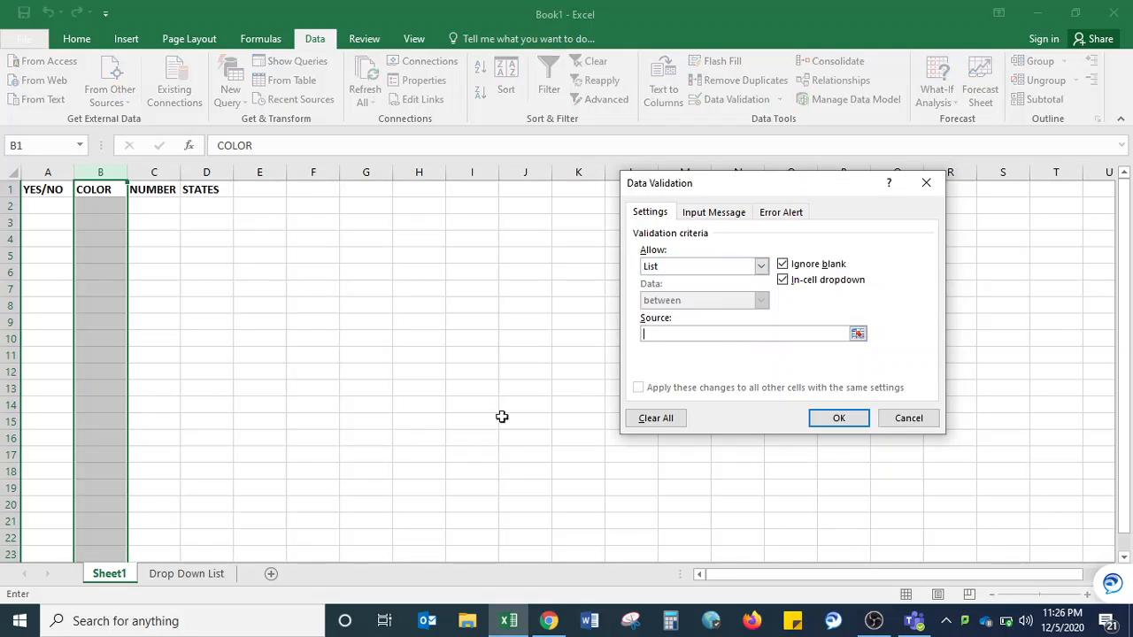
click(189, 575)
drag(85, 196, 101, 239)
click(837, 418)
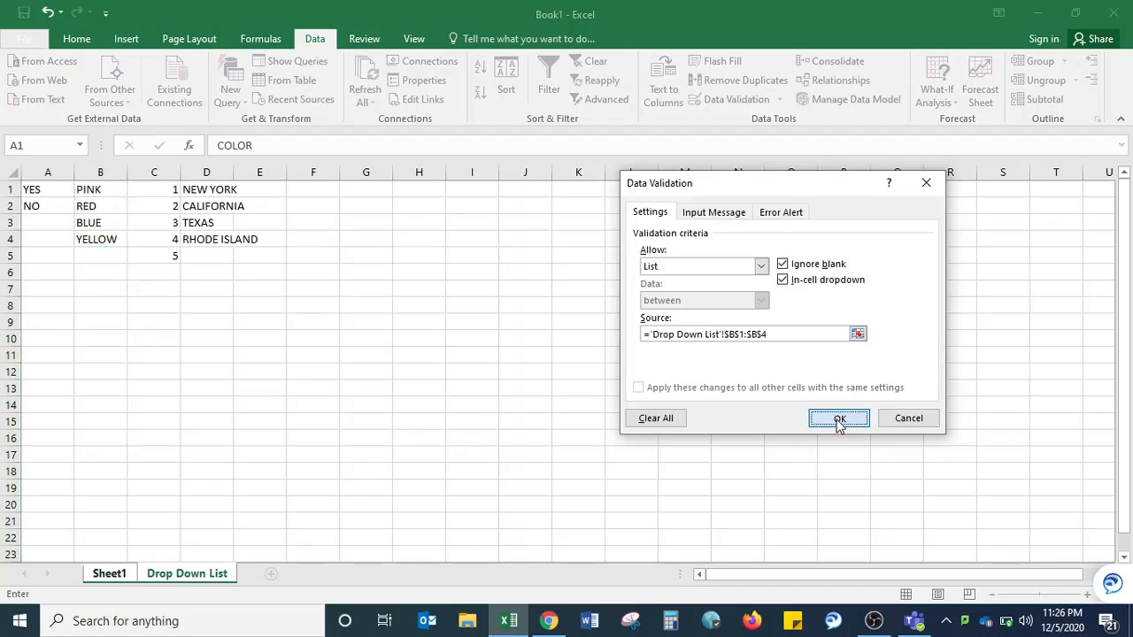
click(164, 348)
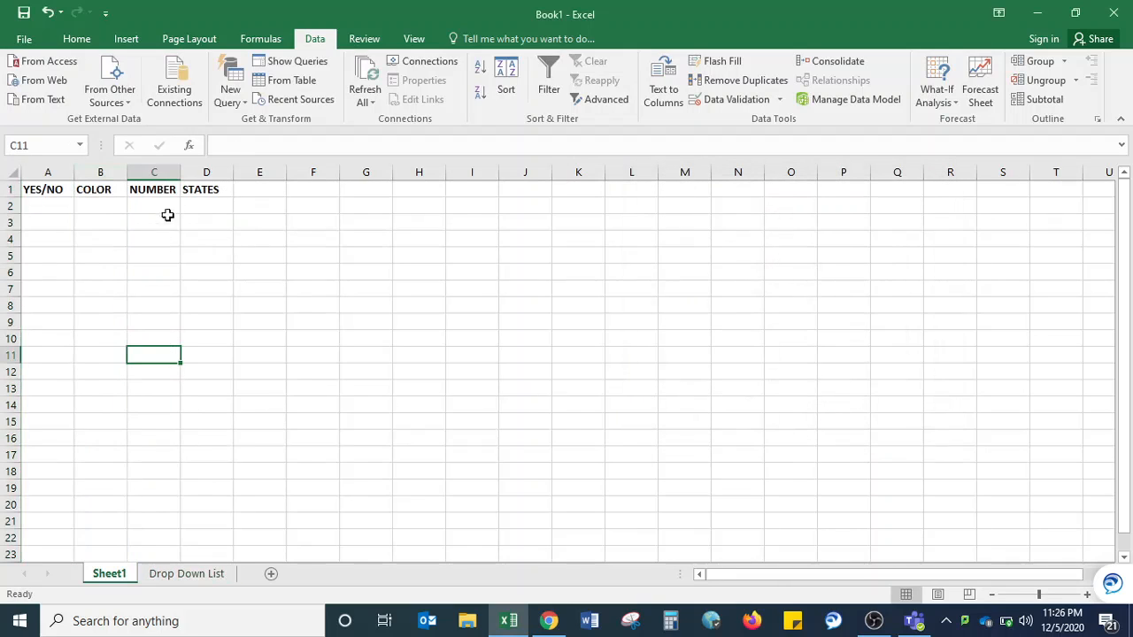
Step: Apply List data validation to the whole NUMBER column on Sheet1, with cells C1:C5 of the Drop Down List sheet as the source
click(154, 171)
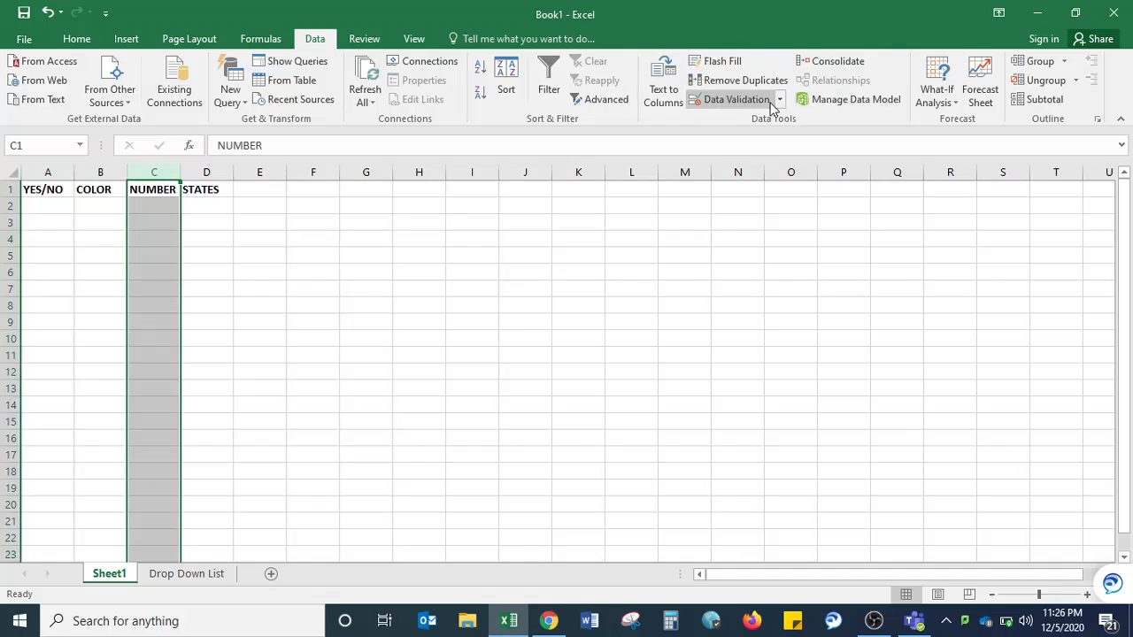
click(735, 99)
click(761, 266)
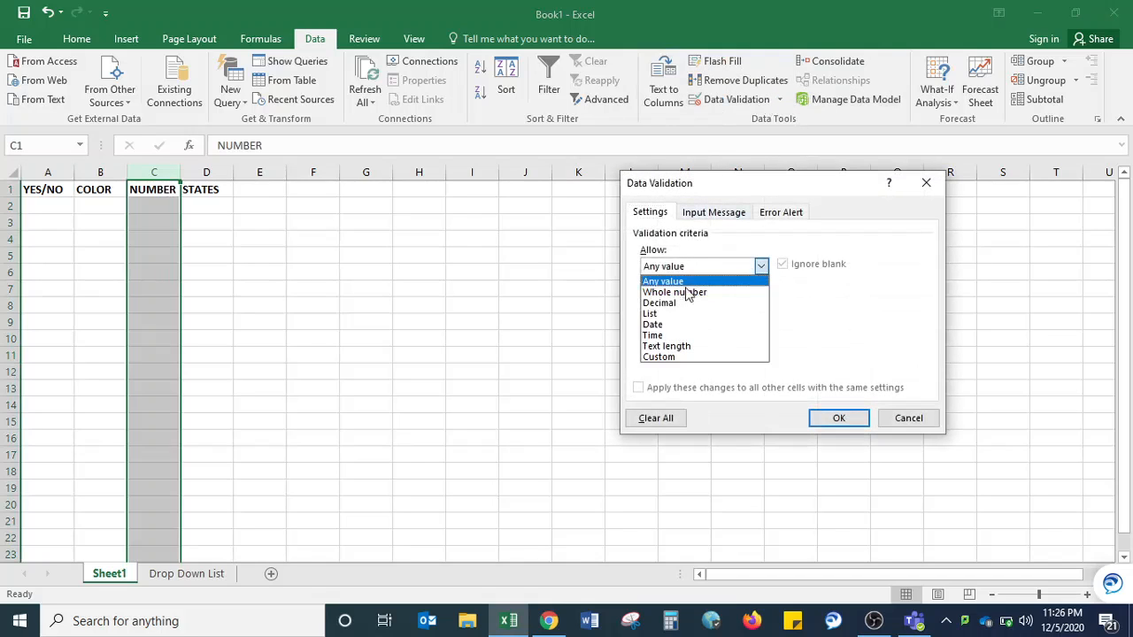
click(666, 316)
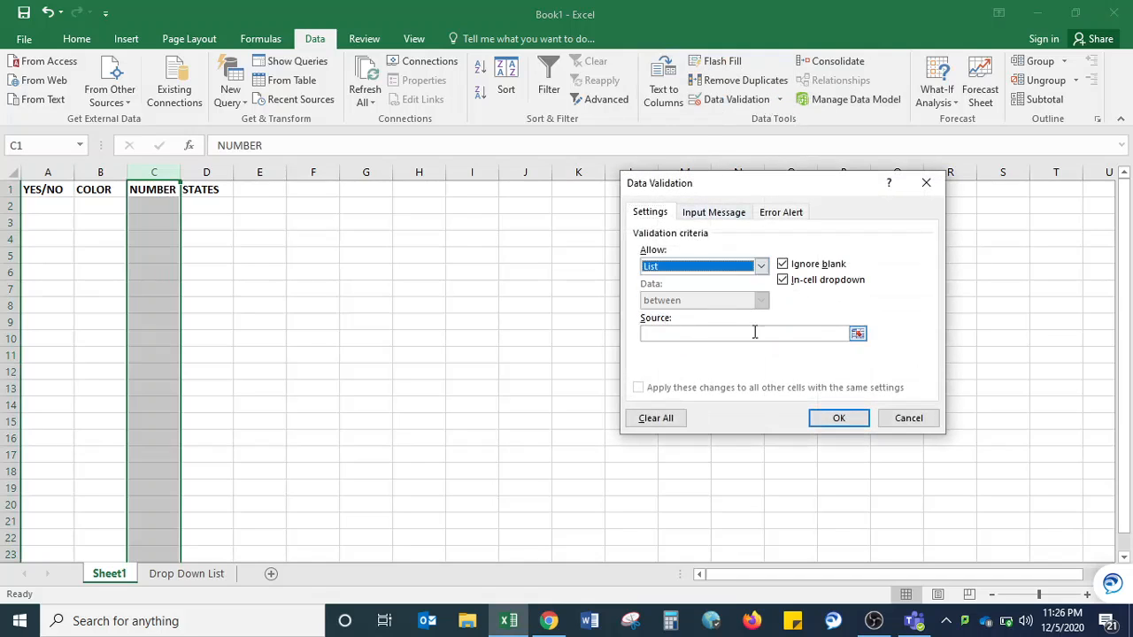
click(186, 574)
drag(154, 192, 158, 255)
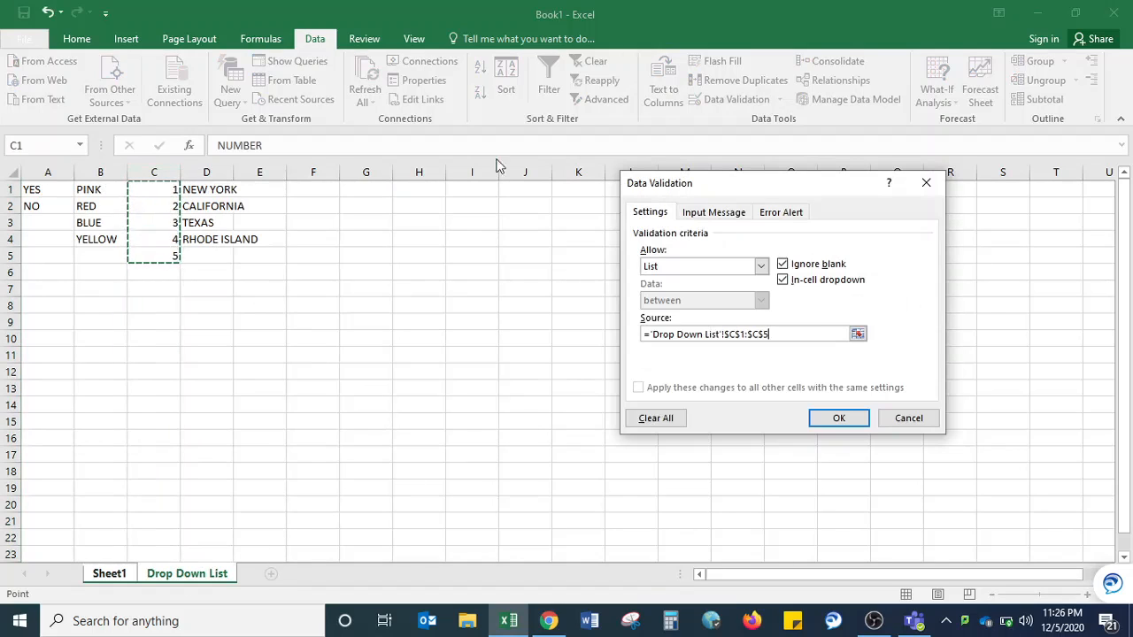
click(840, 418)
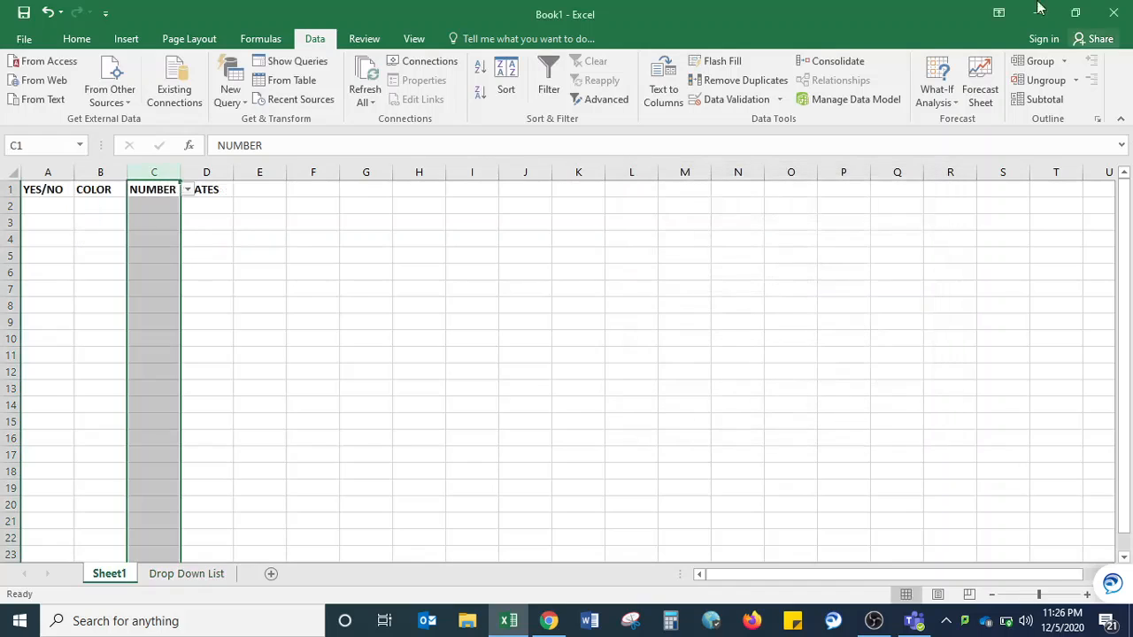
Step: Apply List data validation to the whole STATES column on Sheet1, with cells D1:D4 of the Drop Down List sheet as the source
click(205, 190)
click(202, 171)
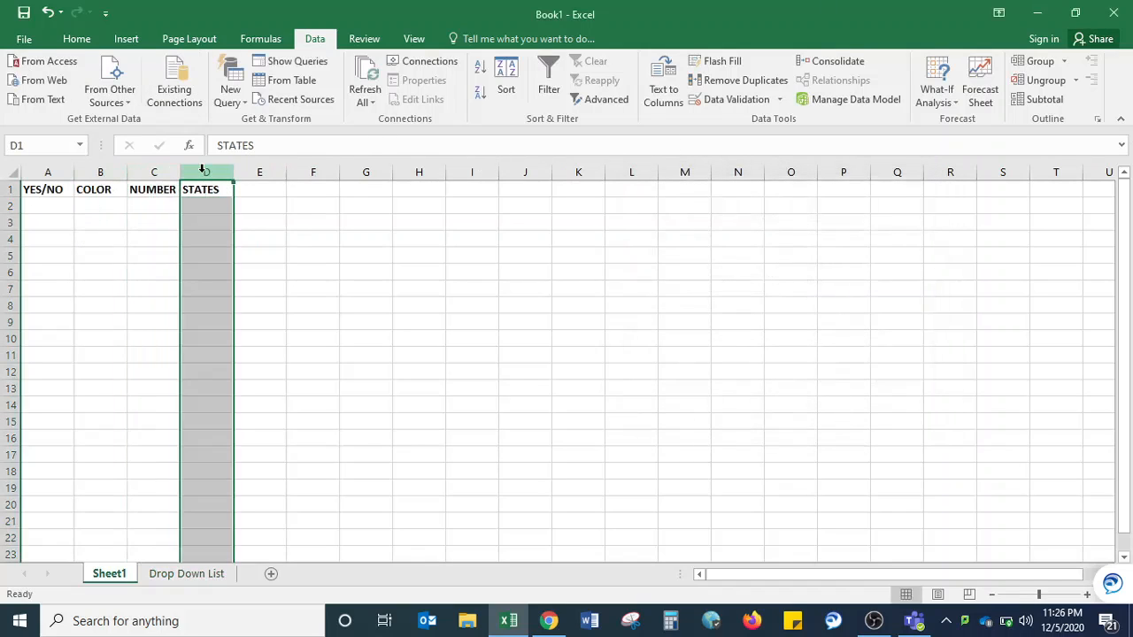
click(778, 100)
click(764, 122)
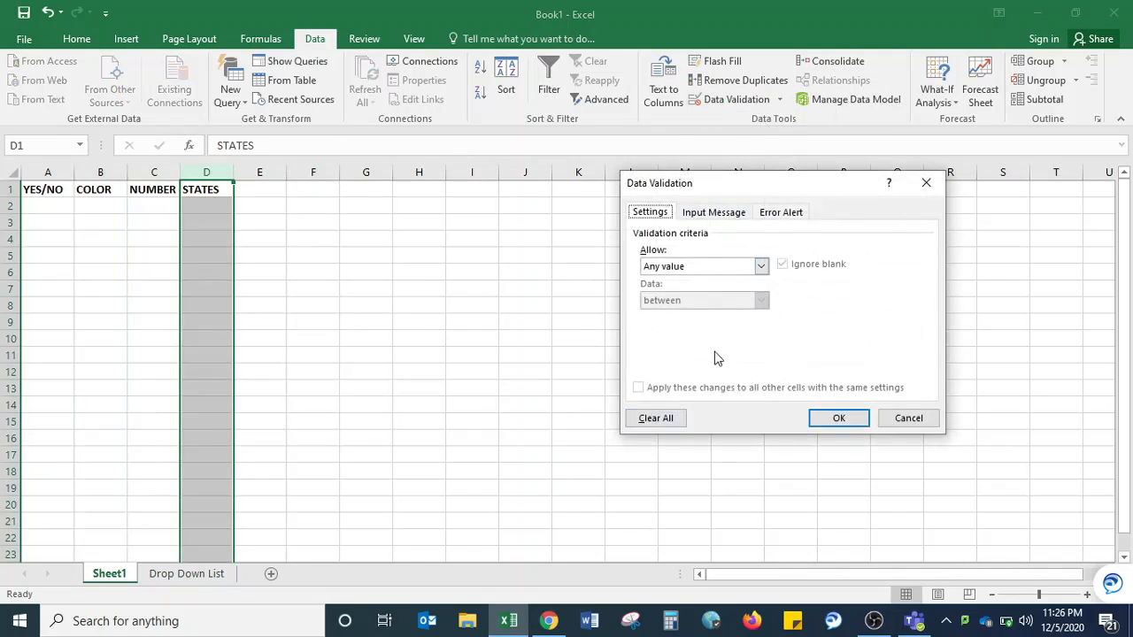
click(699, 268)
click(683, 313)
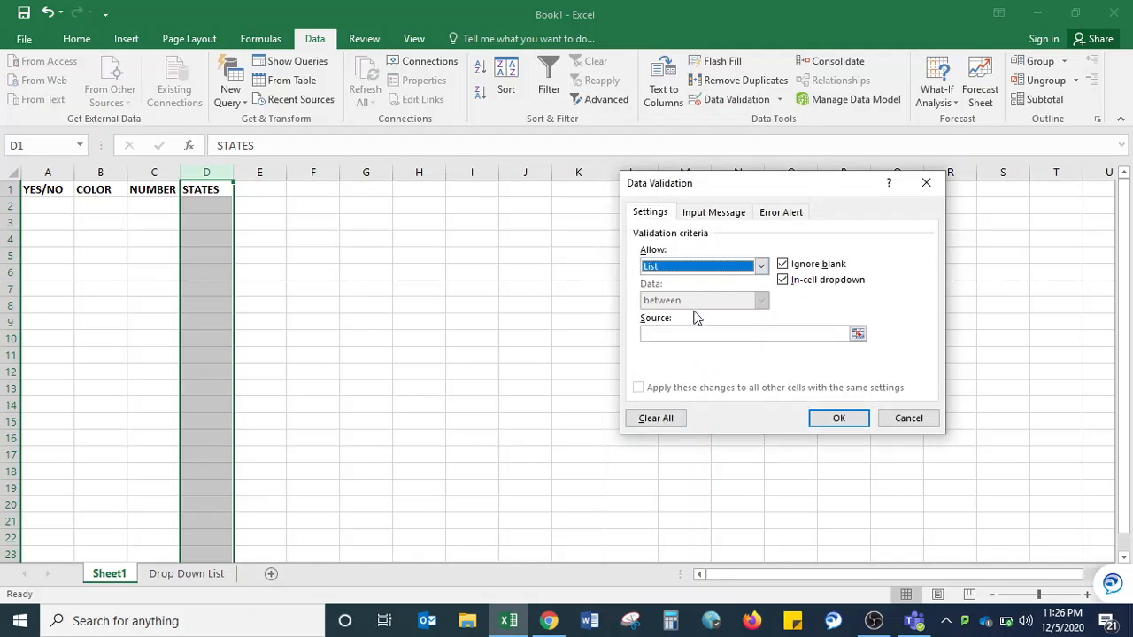
click(699, 333)
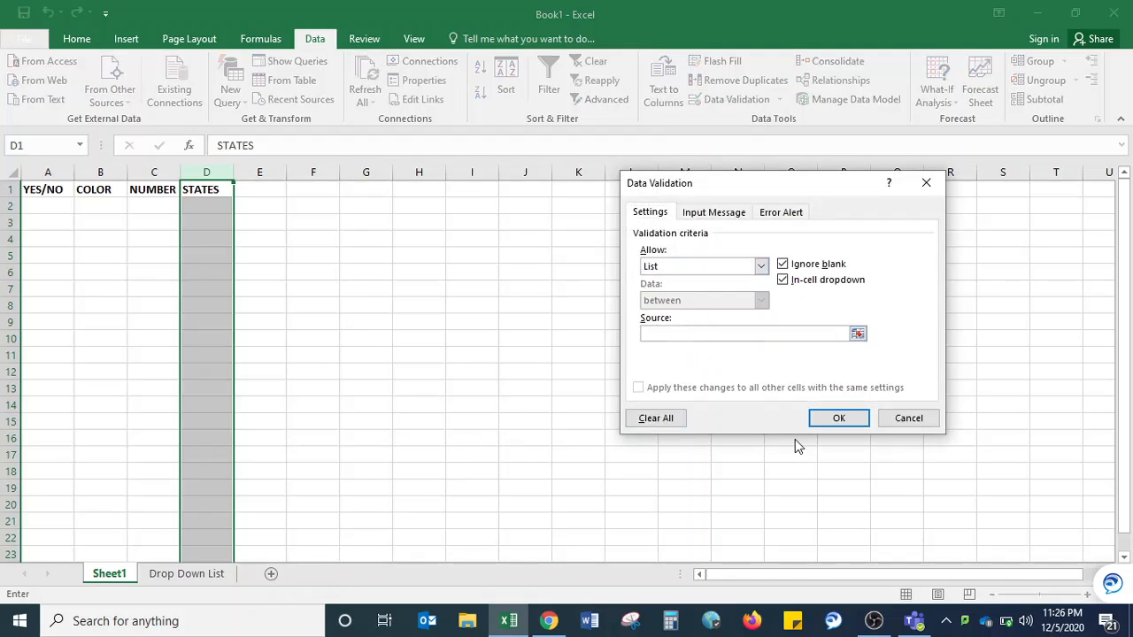
click(196, 574)
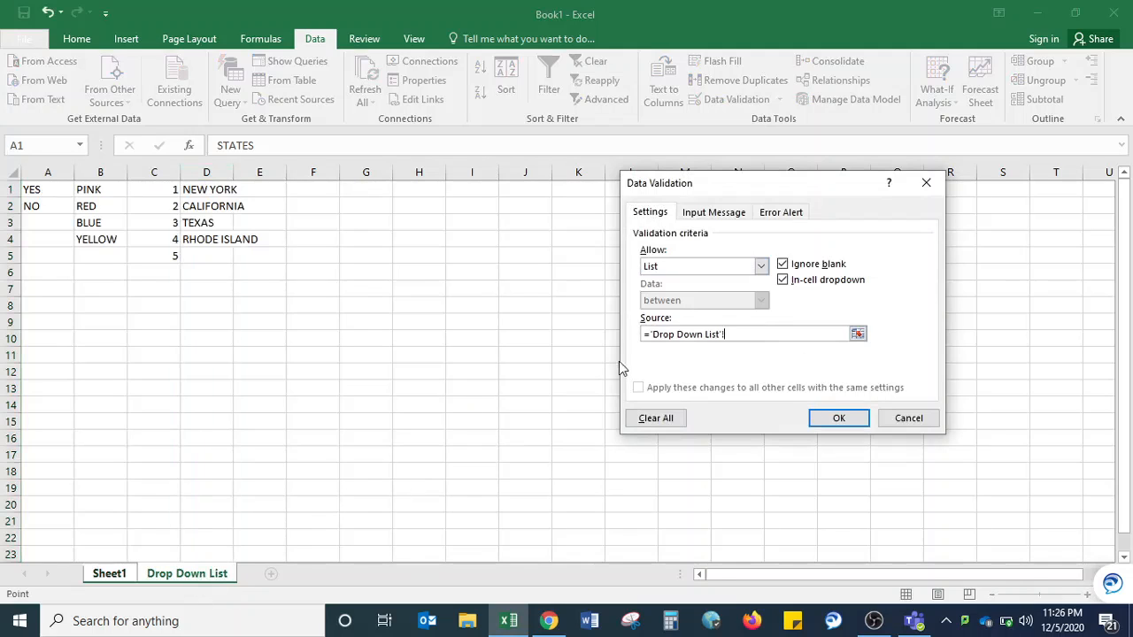
drag(203, 193, 204, 244)
click(841, 420)
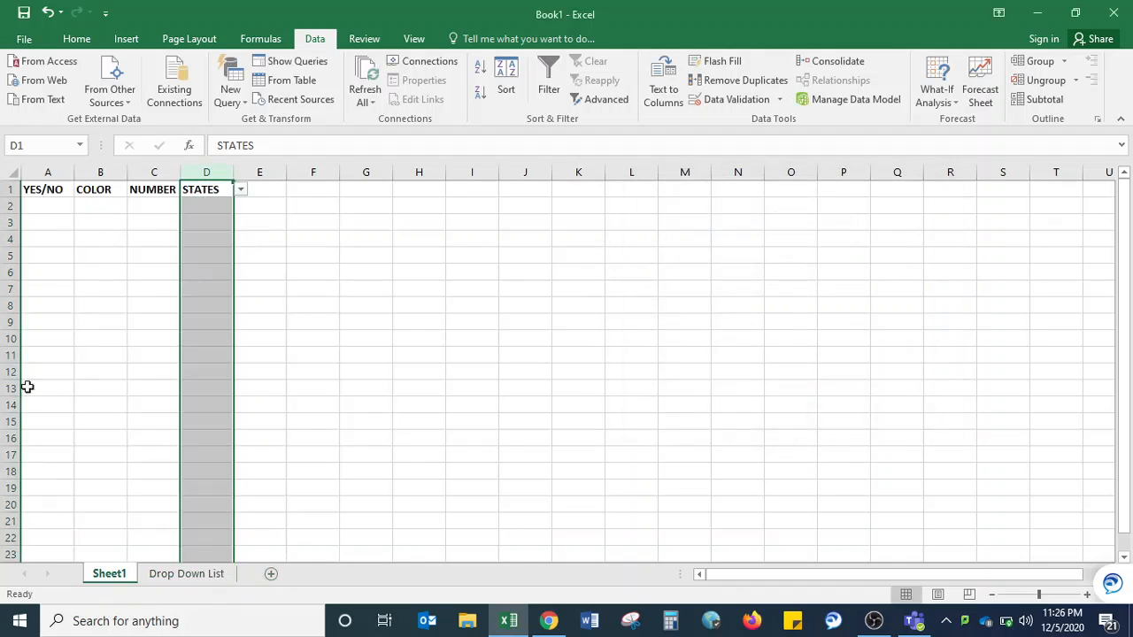
Step: Fill the YES/NO column from its drop-down lists with YES in A2, NO in A3 and NO in A4
click(40, 340)
click(54, 210)
click(81, 206)
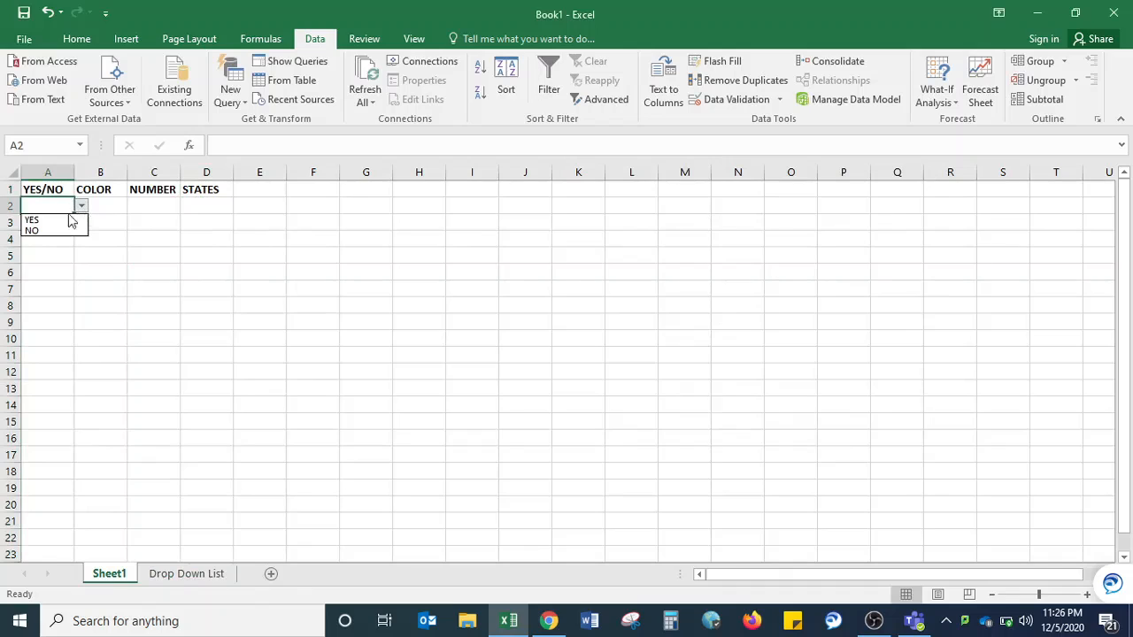
click(58, 219)
click(71, 227)
click(80, 222)
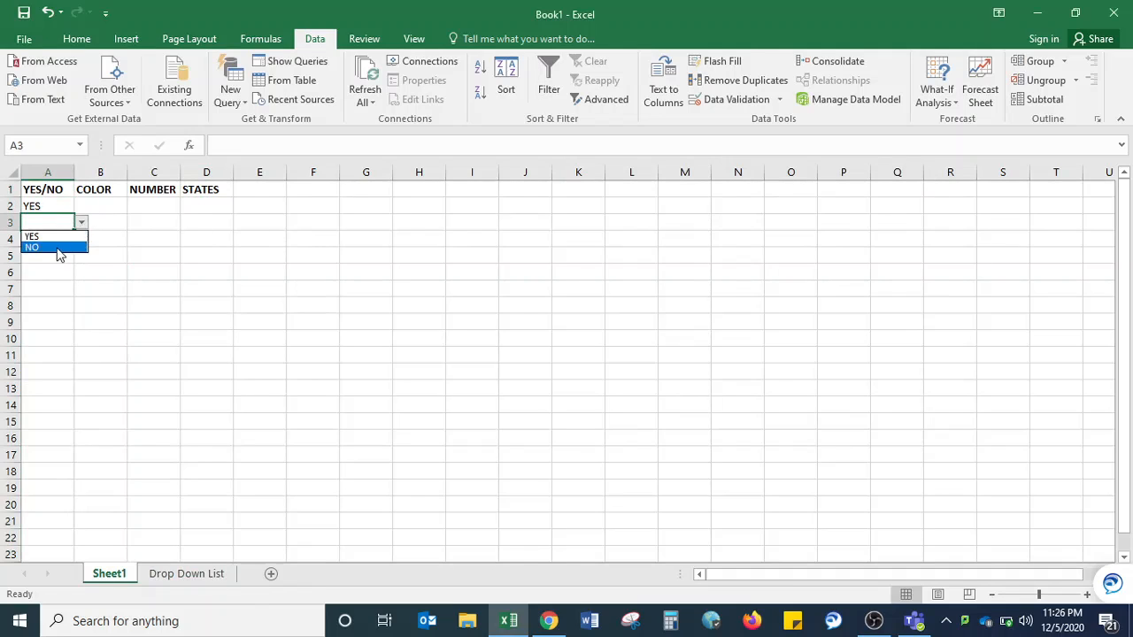
click(56, 248)
click(56, 240)
click(81, 239)
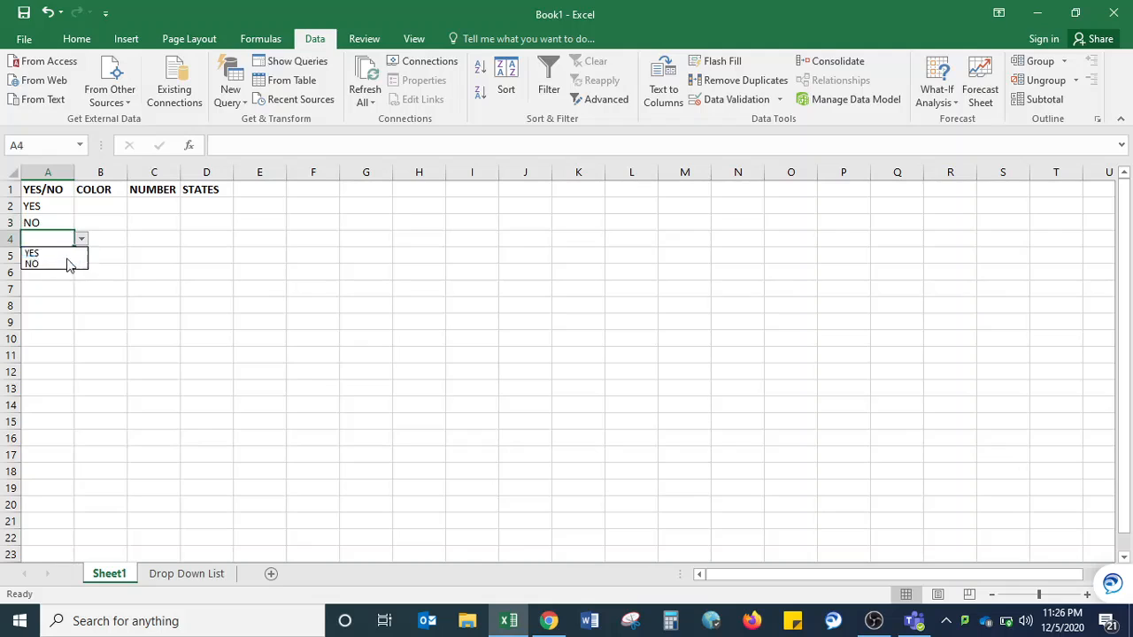
click(64, 263)
click(131, 255)
Step: Fill the COLOR column from its drop-down lists with RED in B2, BLUE in B3, YELLOW in B4 and PINK in B5
click(113, 208)
click(134, 205)
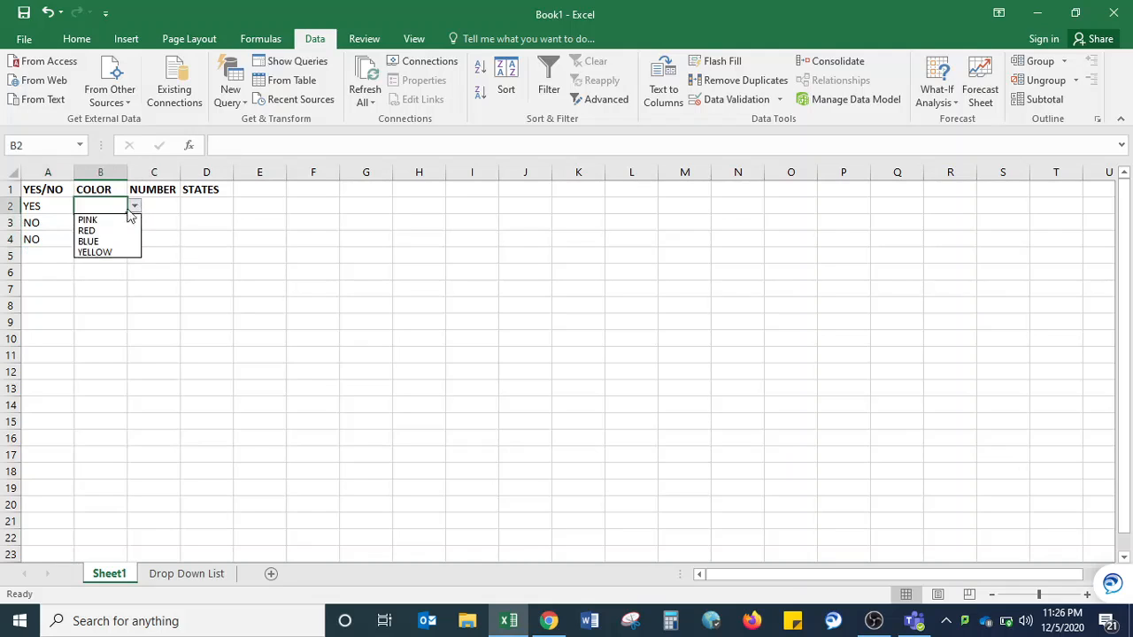
click(108, 229)
click(114, 223)
click(135, 223)
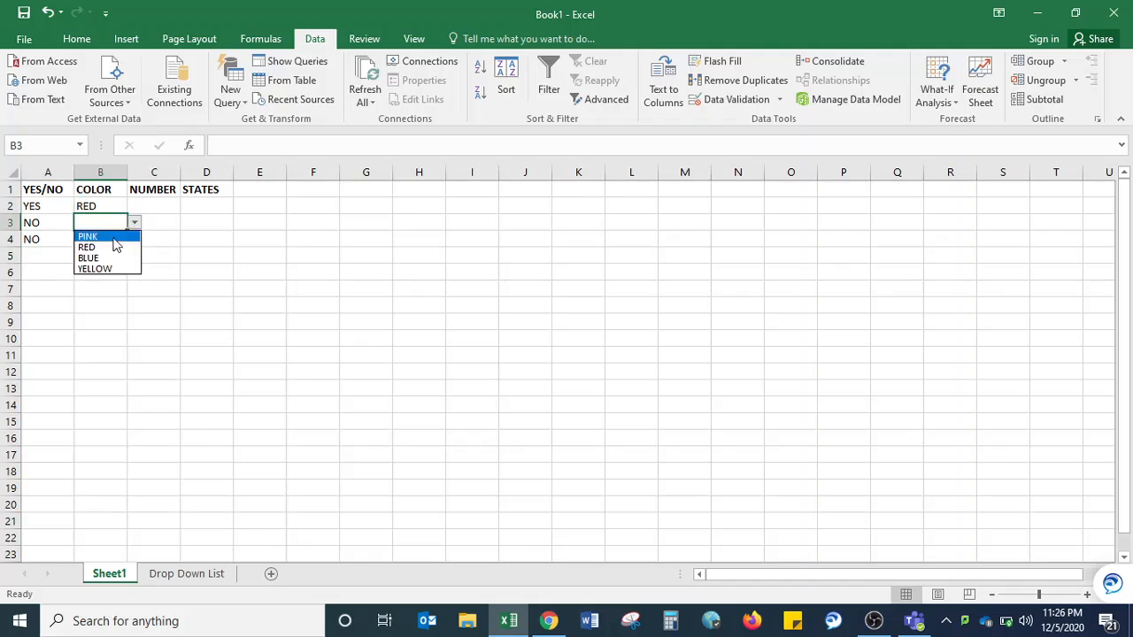
click(98, 252)
click(113, 239)
click(135, 239)
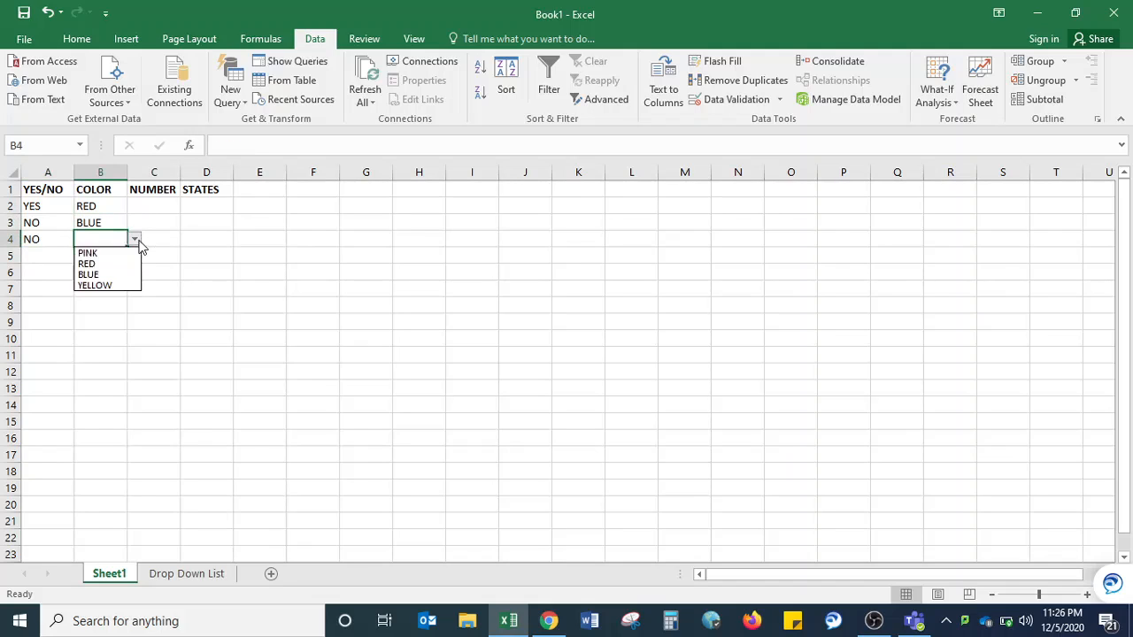
click(102, 286)
click(106, 258)
click(134, 256)
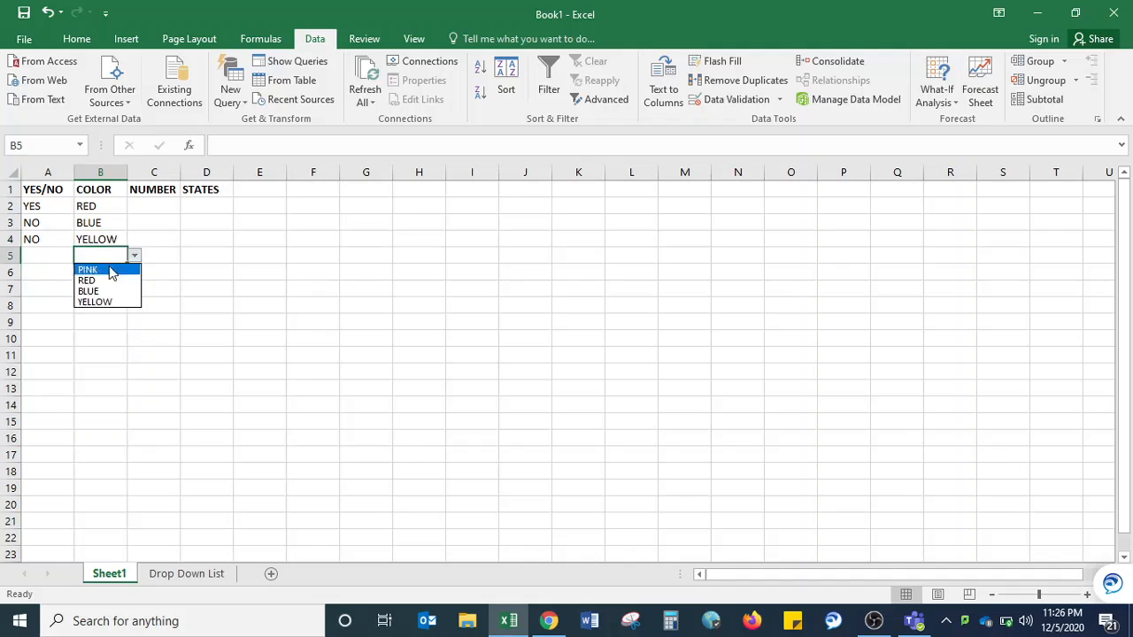
click(93, 266)
click(207, 260)
Step: Fill the NUMBER column from its drop-down lists with 2 in C2, 3 in C4, 4 in C3 and 1 in C5
click(156, 208)
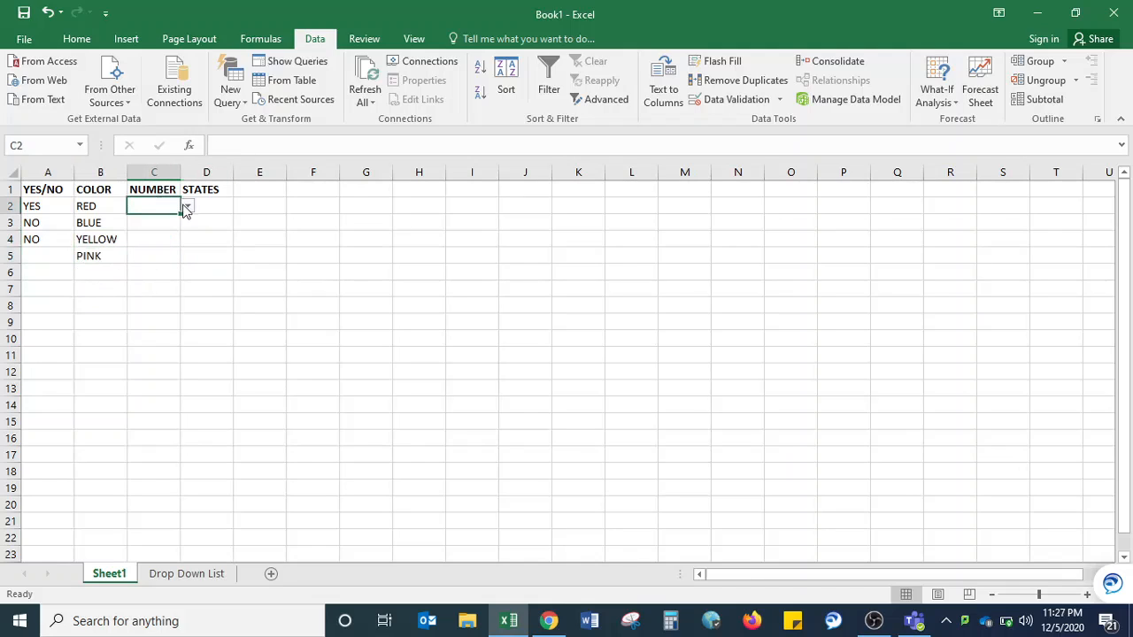
click(187, 205)
click(147, 232)
click(153, 239)
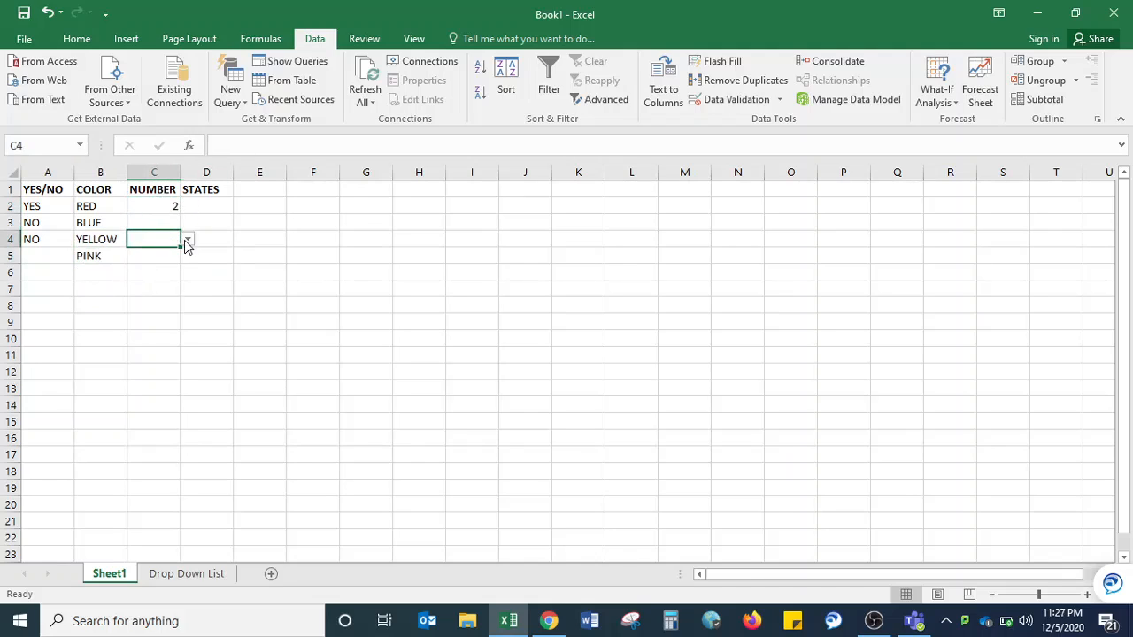
click(187, 239)
click(145, 275)
click(155, 223)
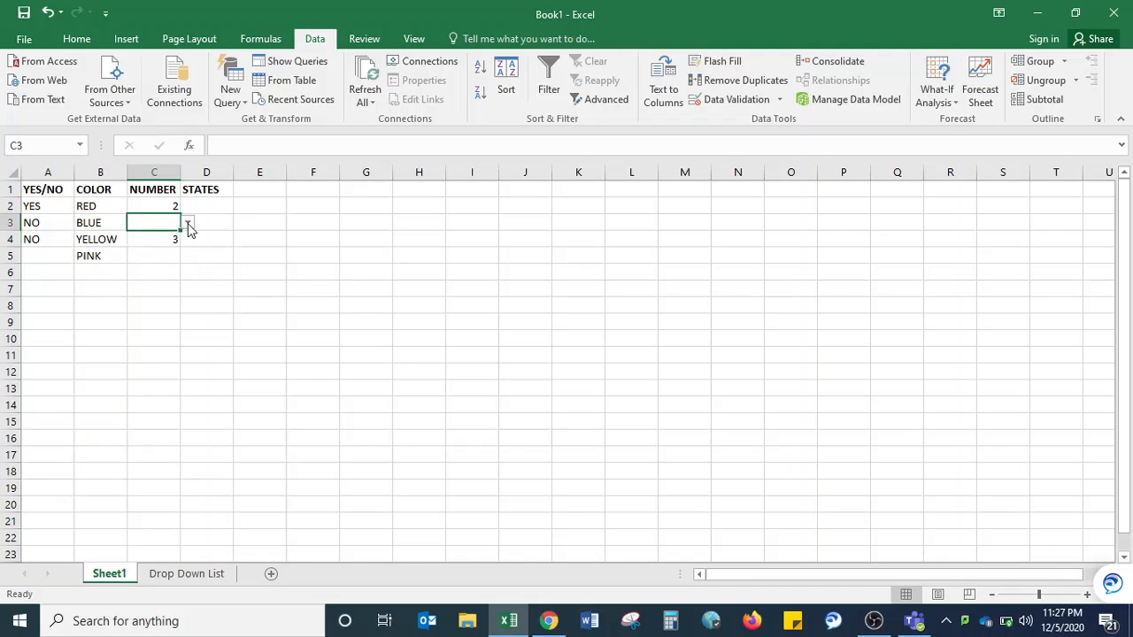
click(186, 223)
click(156, 269)
click(161, 256)
click(187, 256)
click(155, 269)
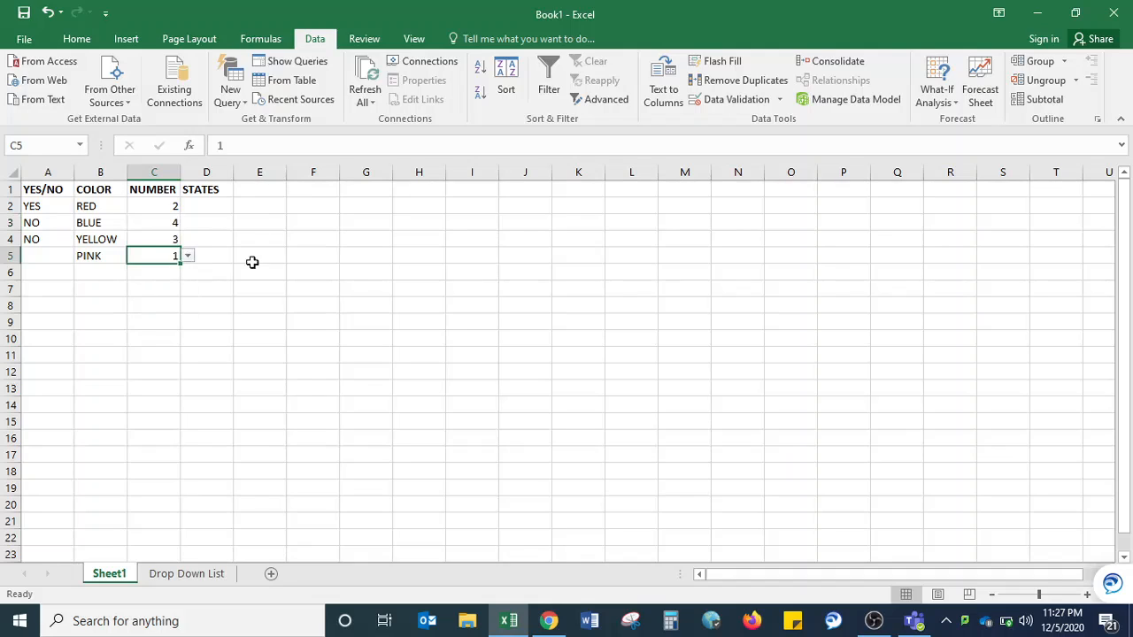
click(250, 261)
Step: Choose RHODE ISLAND, CALIFORNIA and NEW YORK from the drop-down lists in D2, D3 and D4, and widen the STATES column to fit the names
click(206, 207)
click(241, 206)
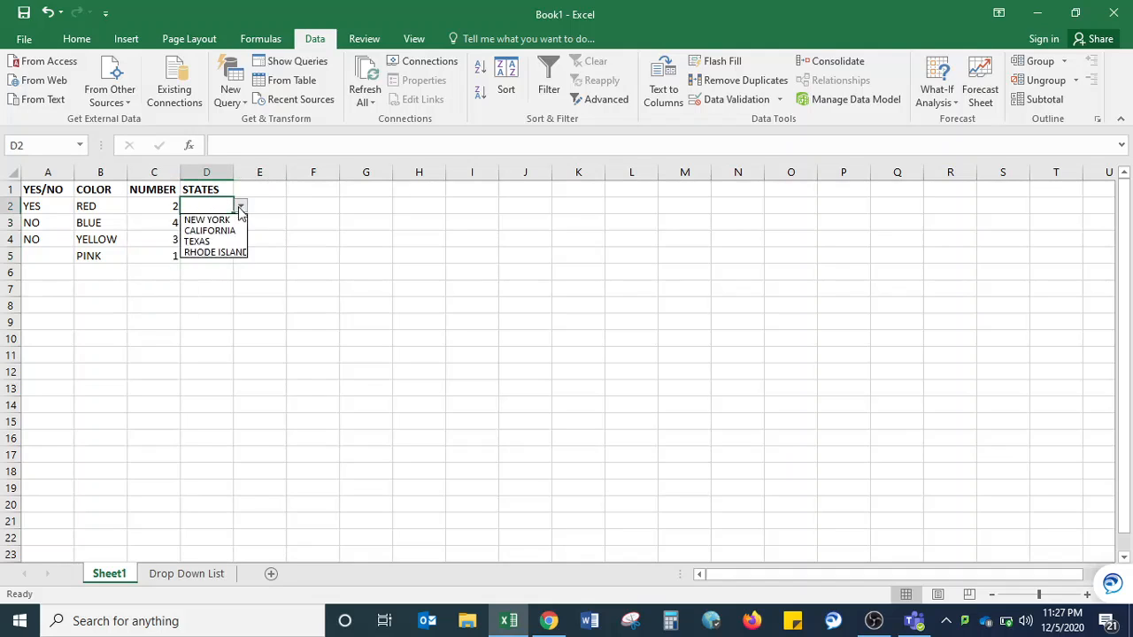
click(209, 251)
click(207, 223)
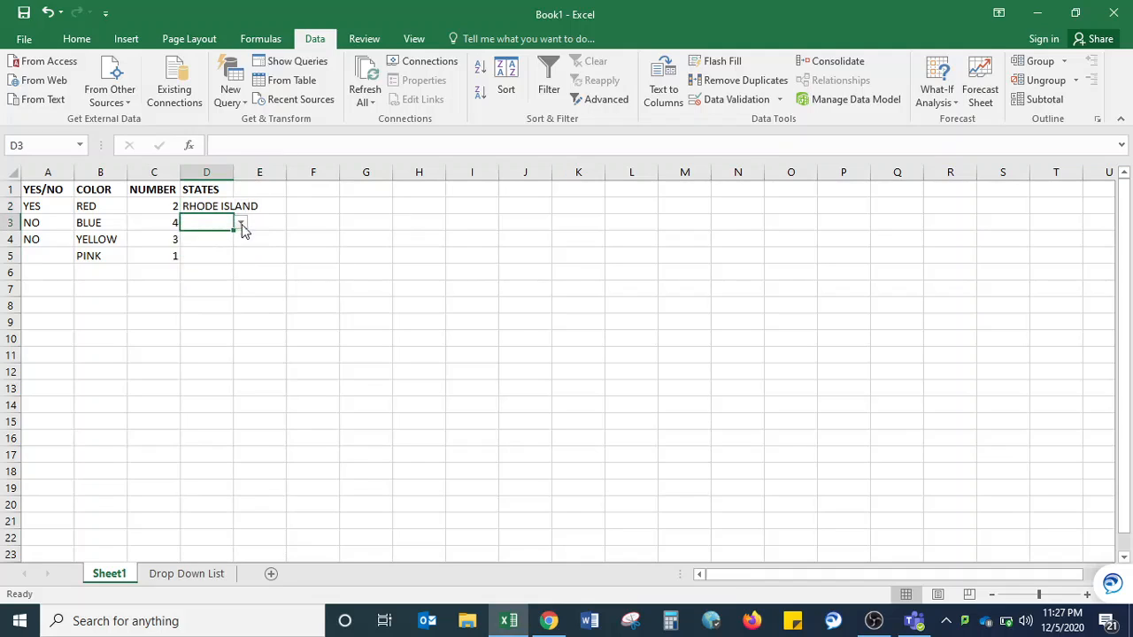
click(241, 223)
click(224, 244)
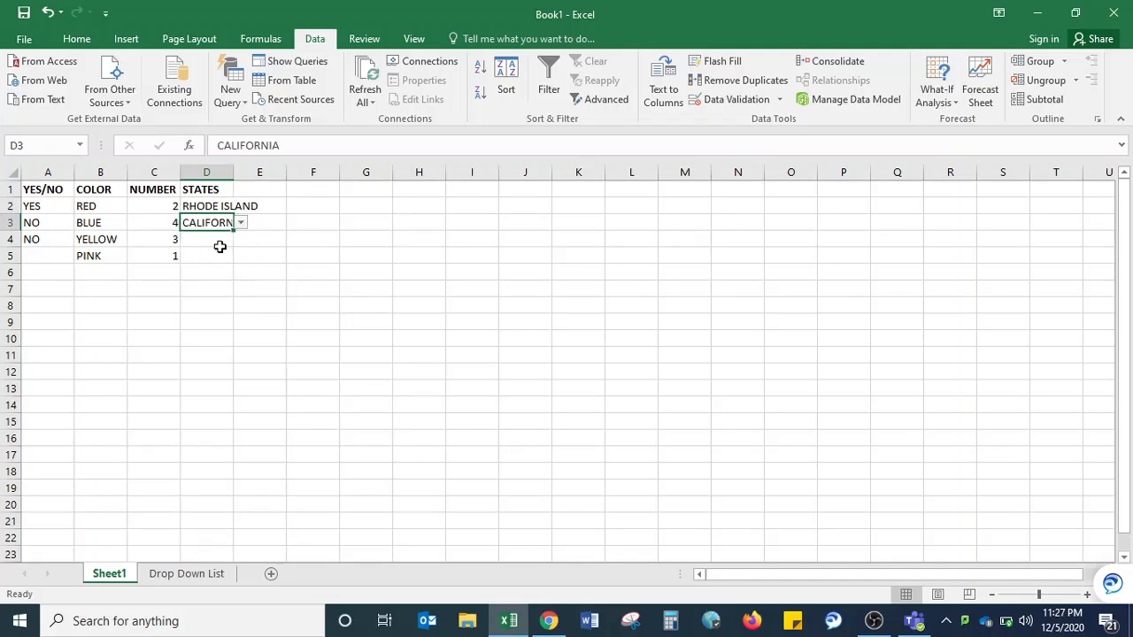
click(219, 247)
click(240, 240)
click(209, 254)
click(260, 338)
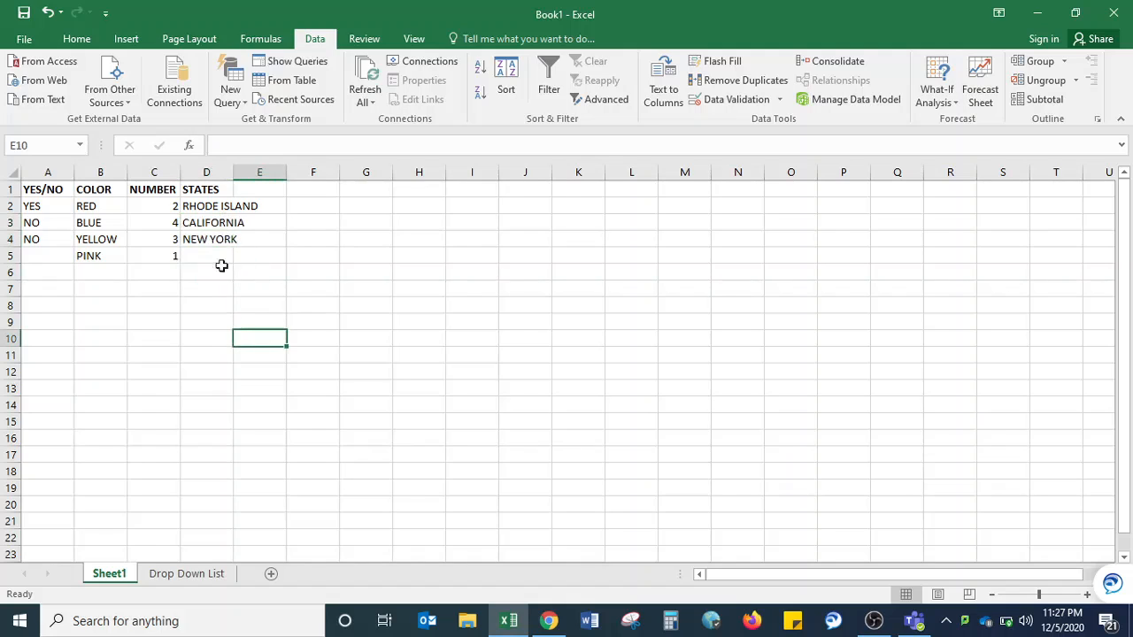
drag(233, 174, 265, 174)
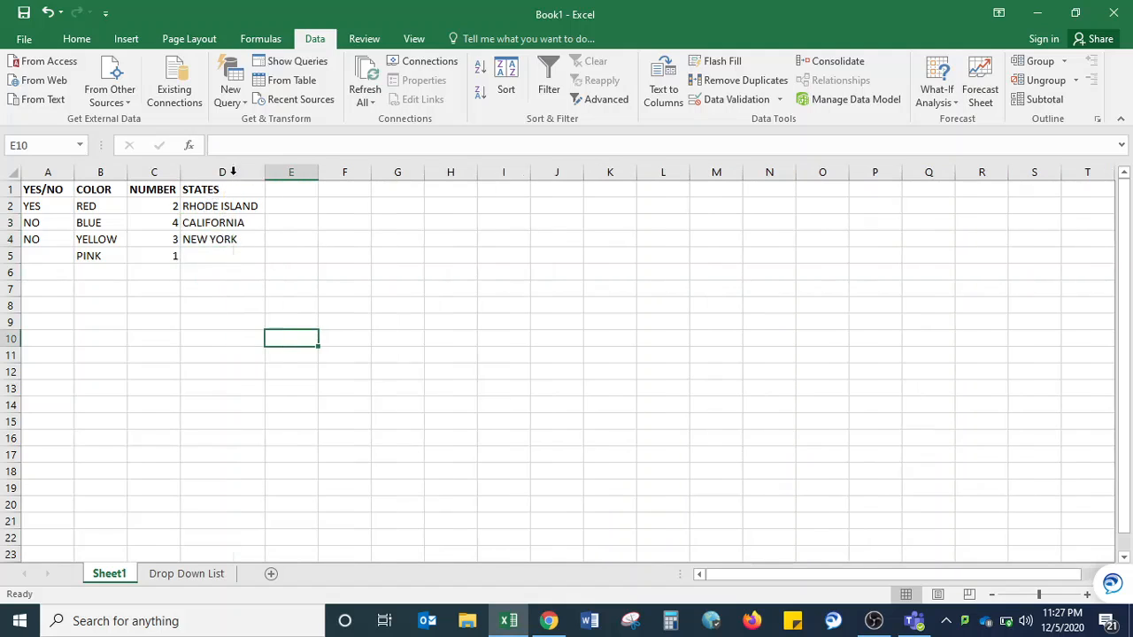
click(503, 296)
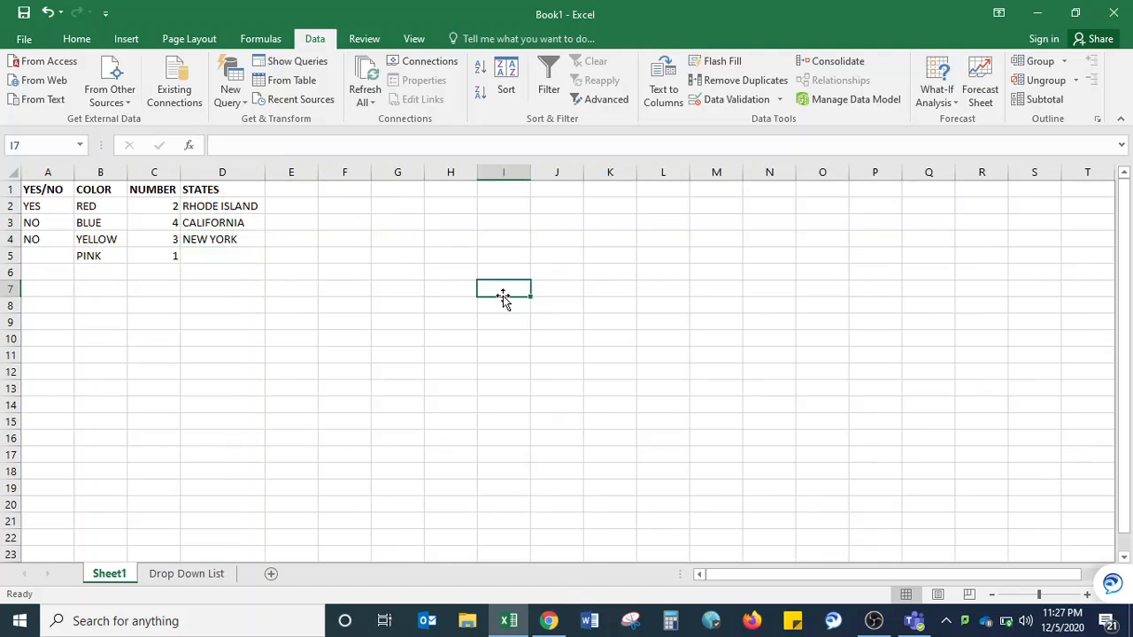